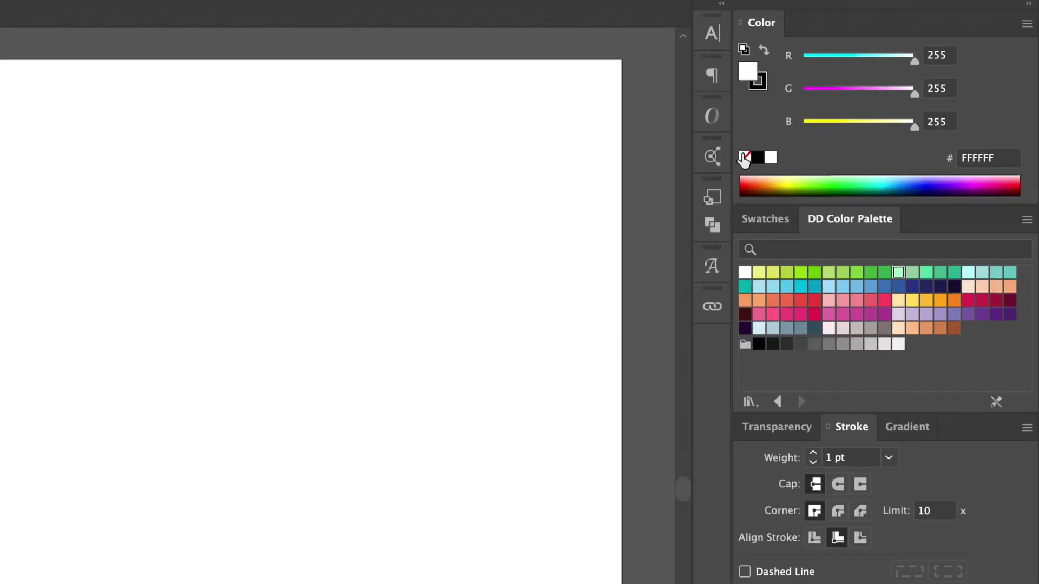
Set no fill and a 15 pt stroke with centre alignment, round caps and round corners.
click(744, 157)
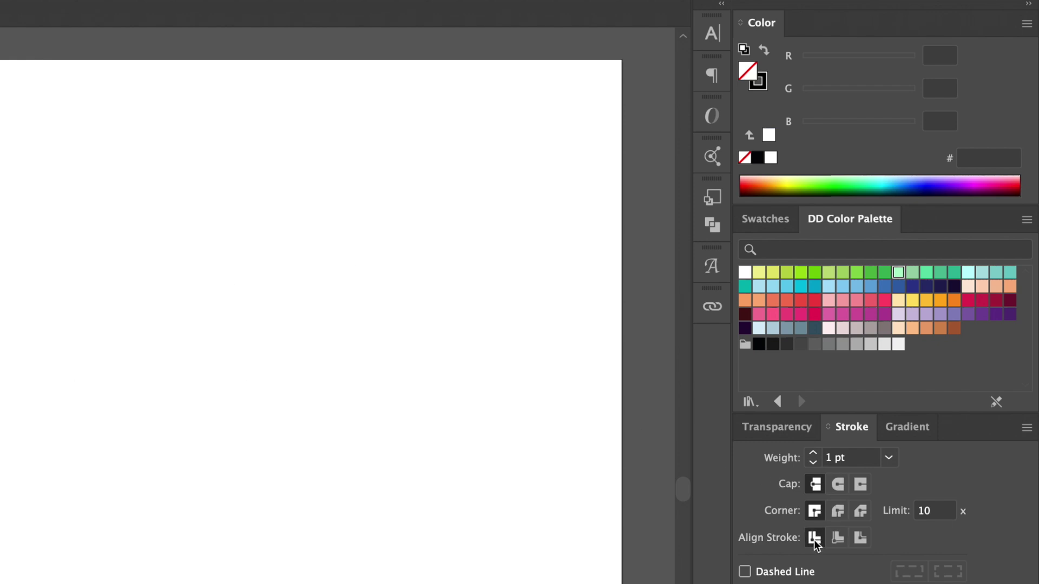
click(834, 484)
click(837, 510)
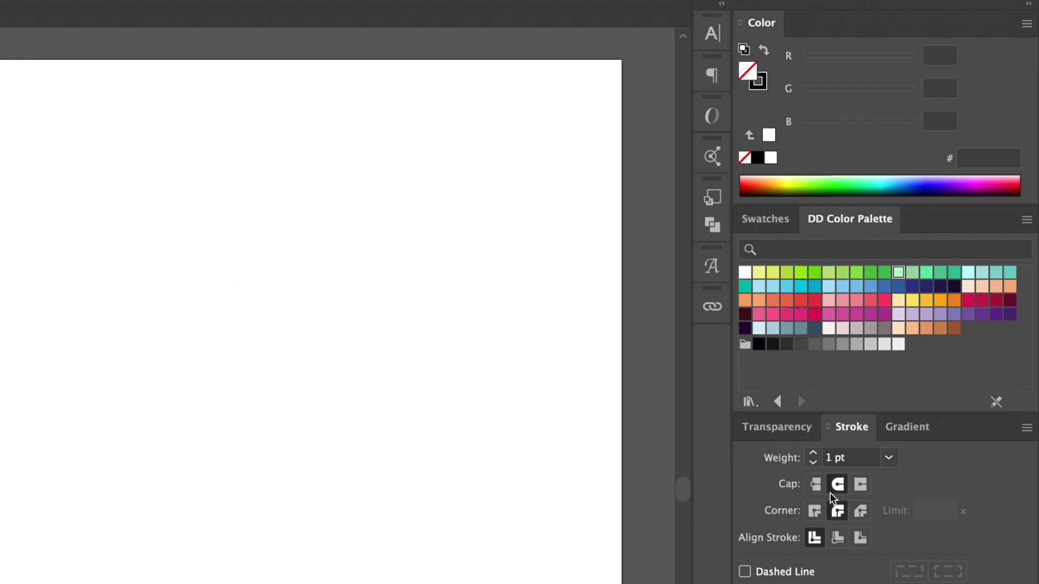
drag(835, 457, 798, 454)
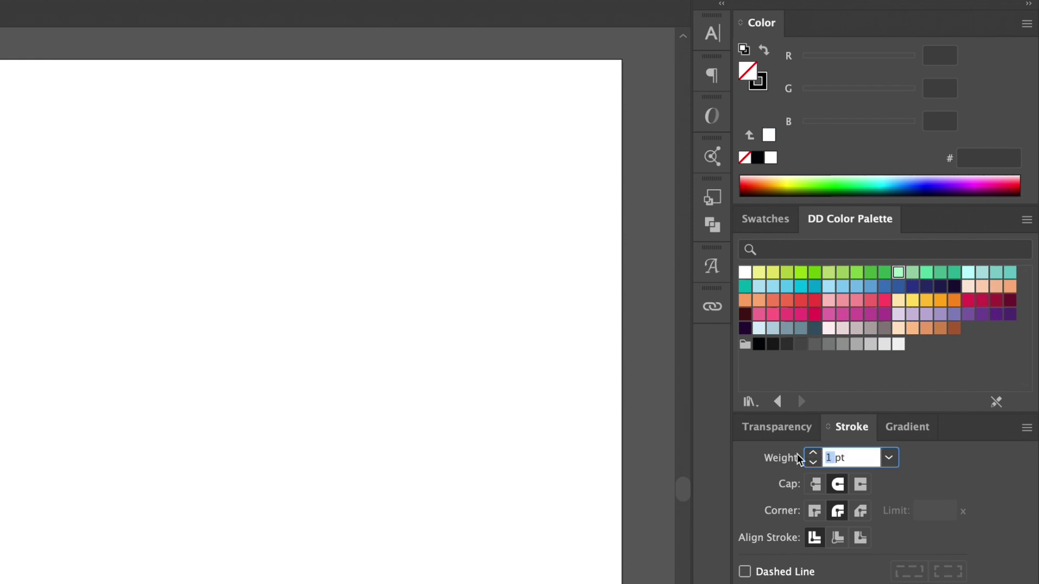
text(15)
key(Return)
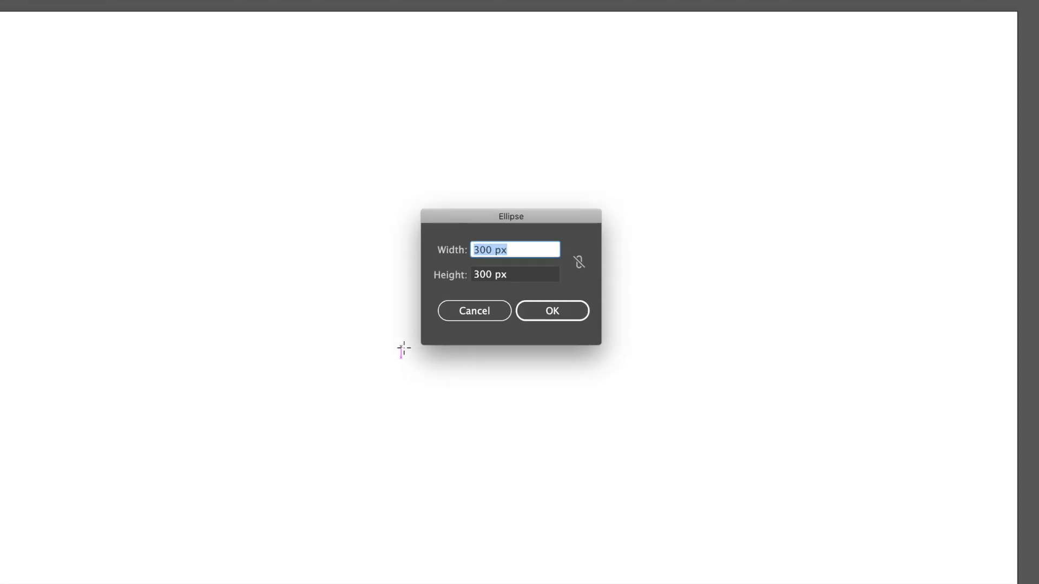
Create a circle 600 px wide and 600 px high with the Ellipse tool.
text(600)
key(Tab)
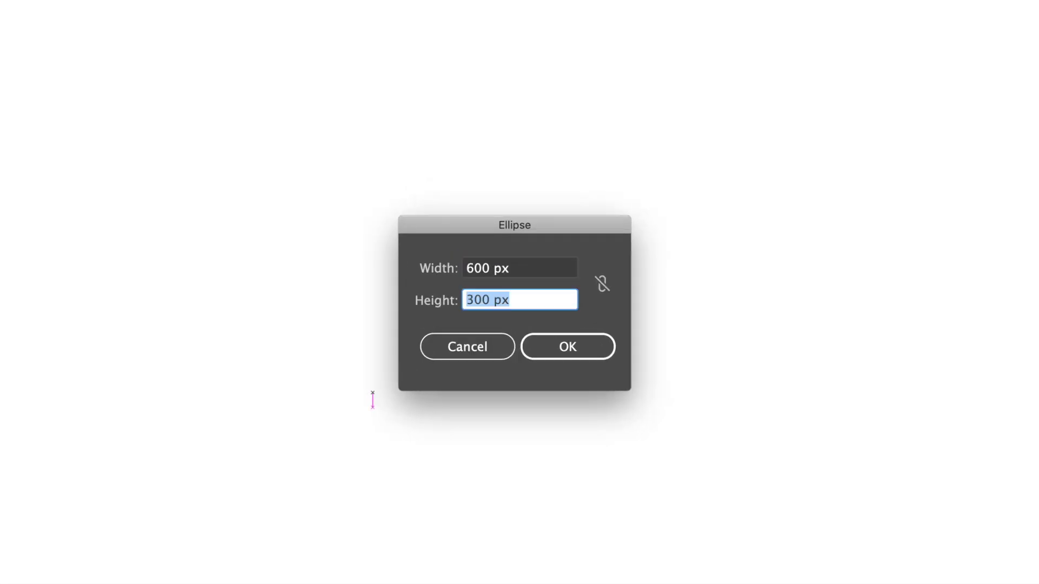
text(600)
key(Return)
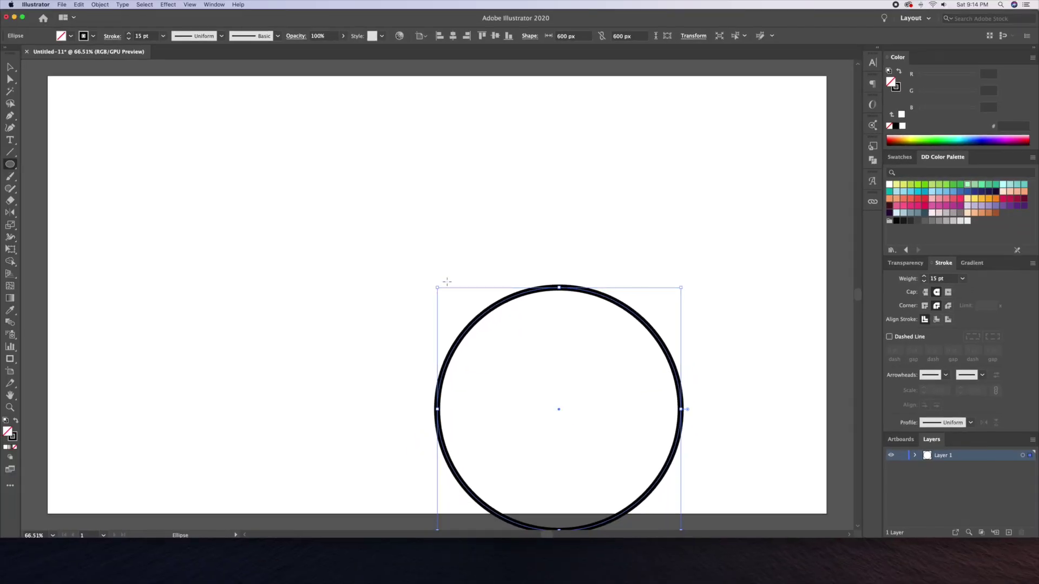
Centre the 600 px circle horizontally and vertically on the artboard.
click(541, 292)
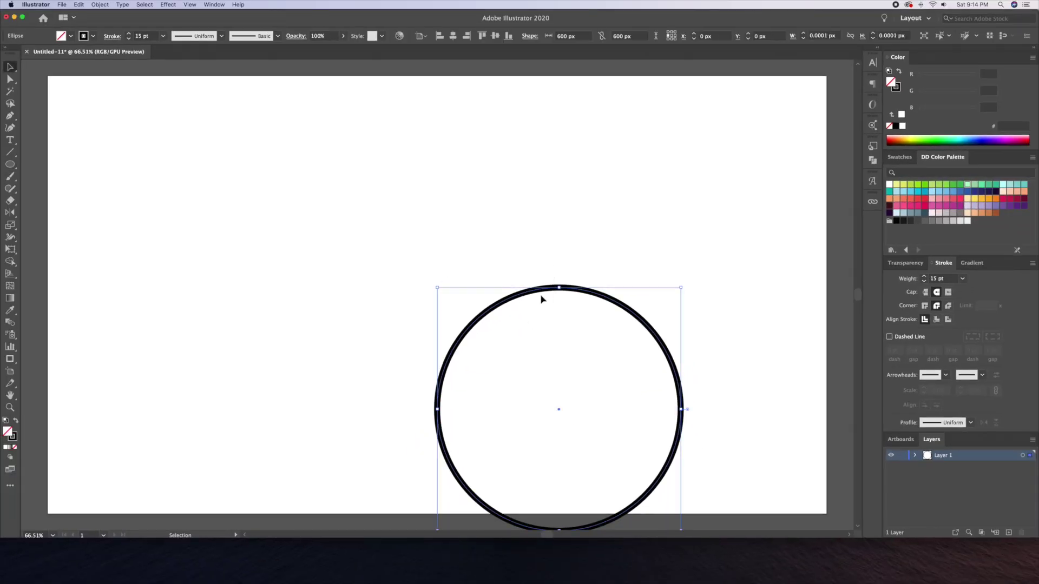
click(426, 36)
click(435, 71)
click(453, 36)
click(495, 36)
click(601, 152)
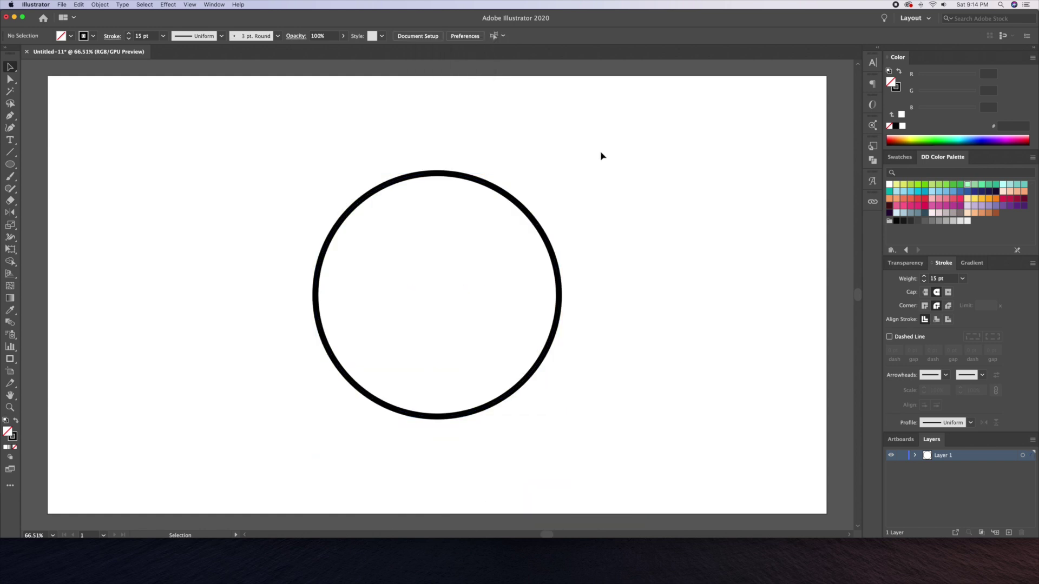
Create a second circle 300 px wide and 300 px high over the large circle with the Ellipse tool.
click(10, 164)
click(464, 284)
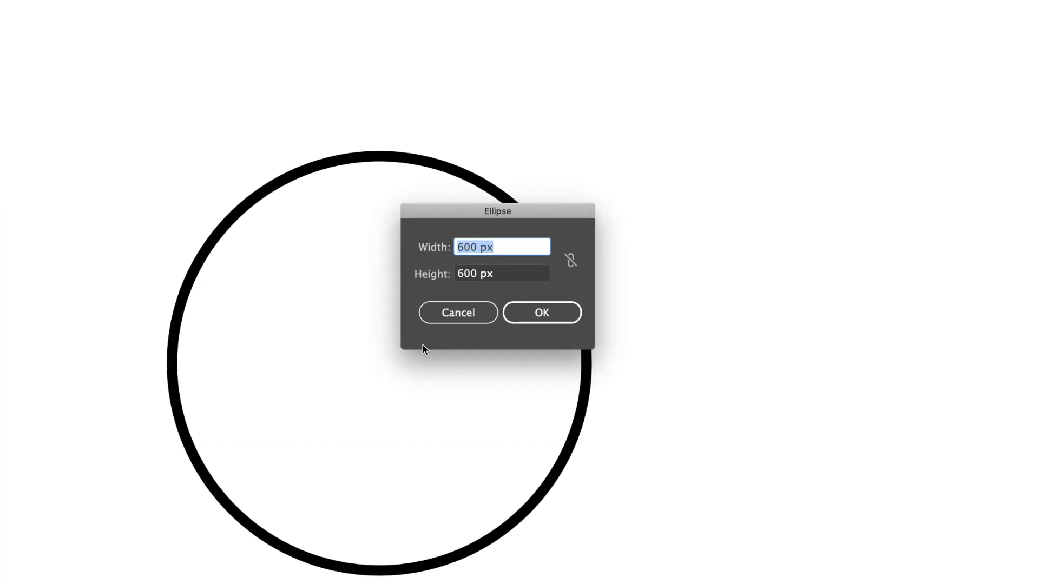
text(300)
key(Tab)
text(300)
key(Return)
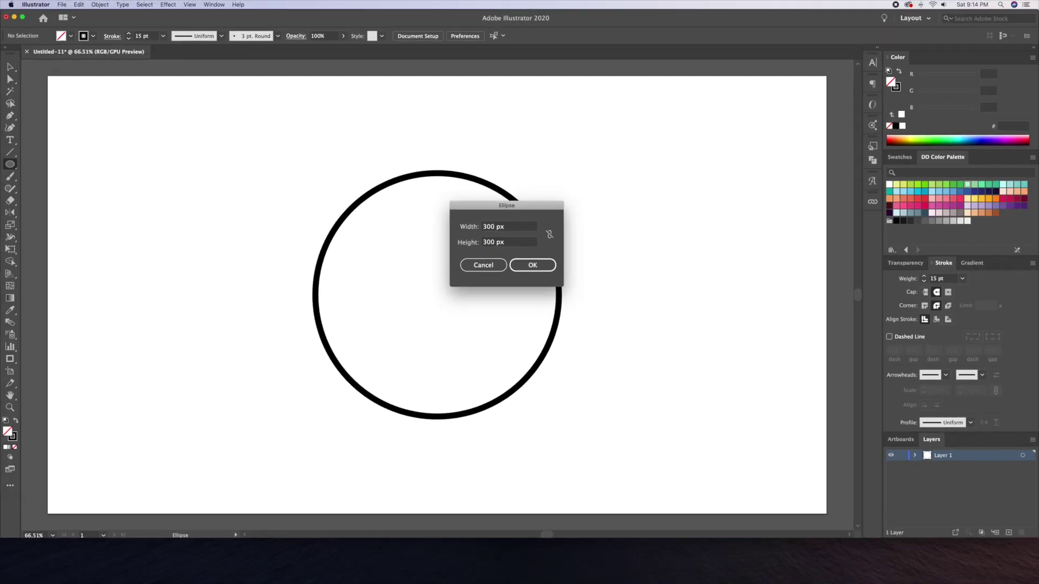
key(v)
click(696, 311)
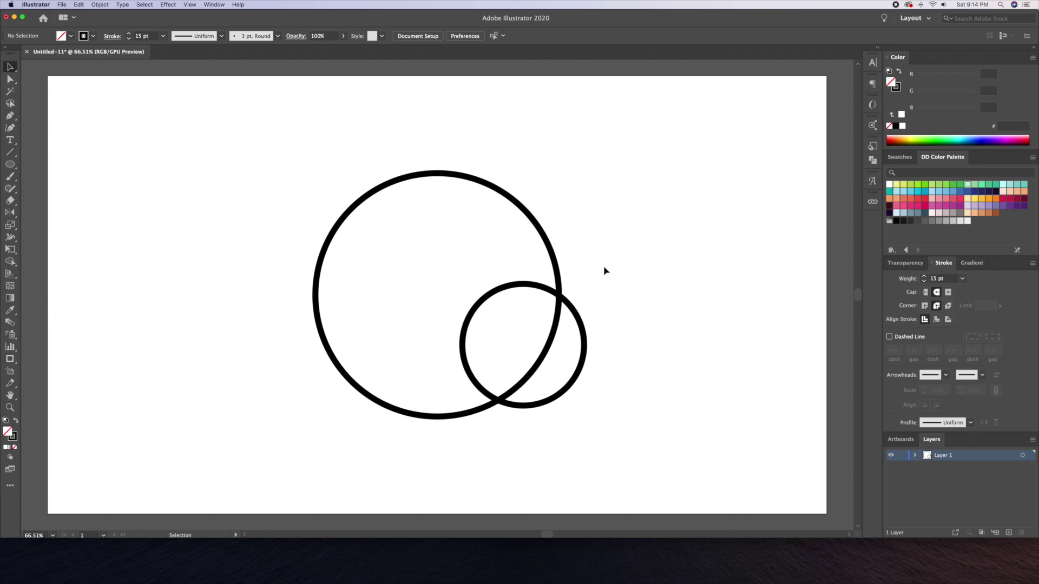
Align both circles to their left edges and to each other's vertical centres.
key(super+a)
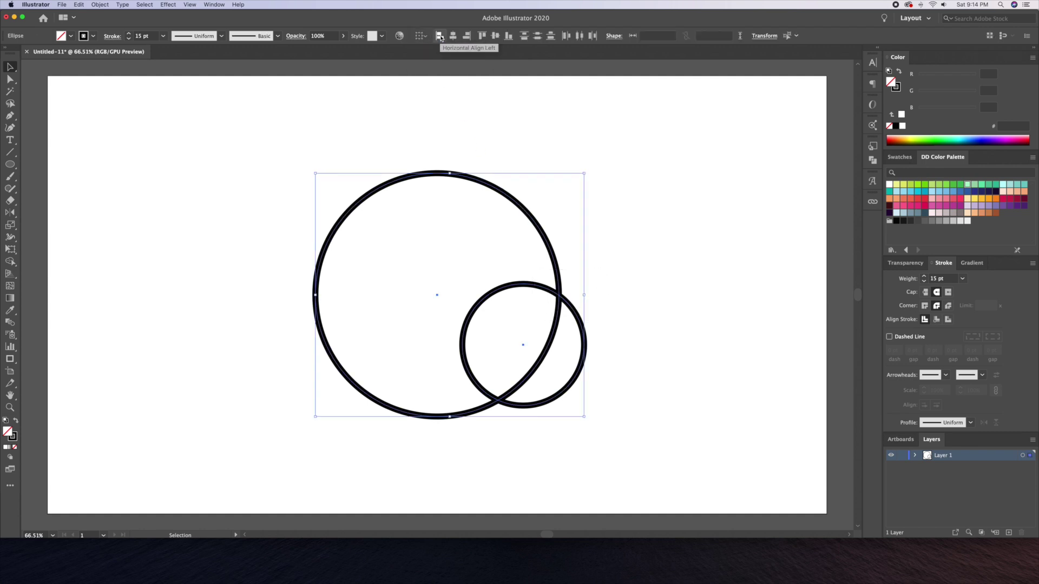
click(439, 36)
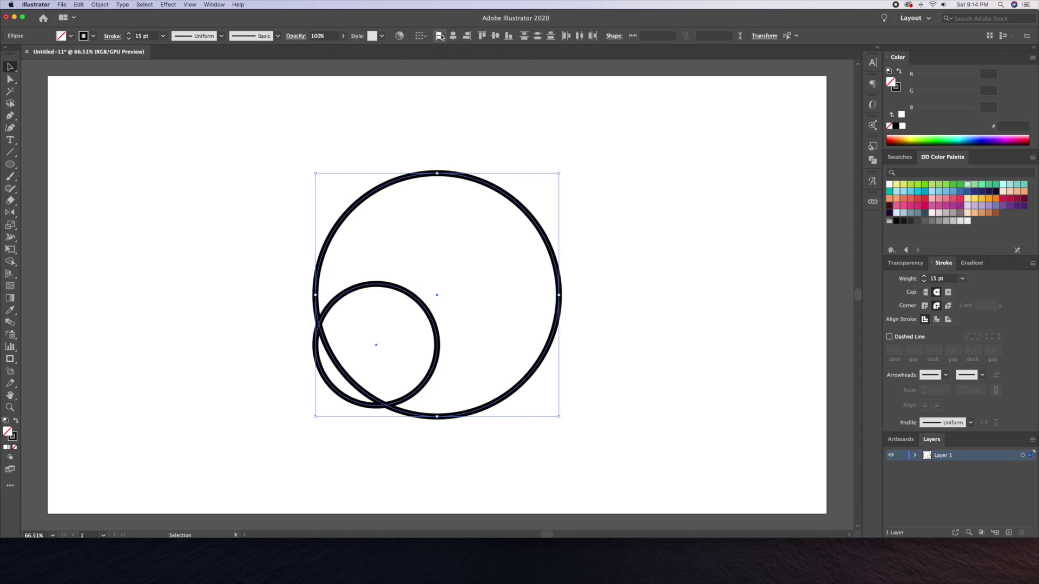
click(494, 35)
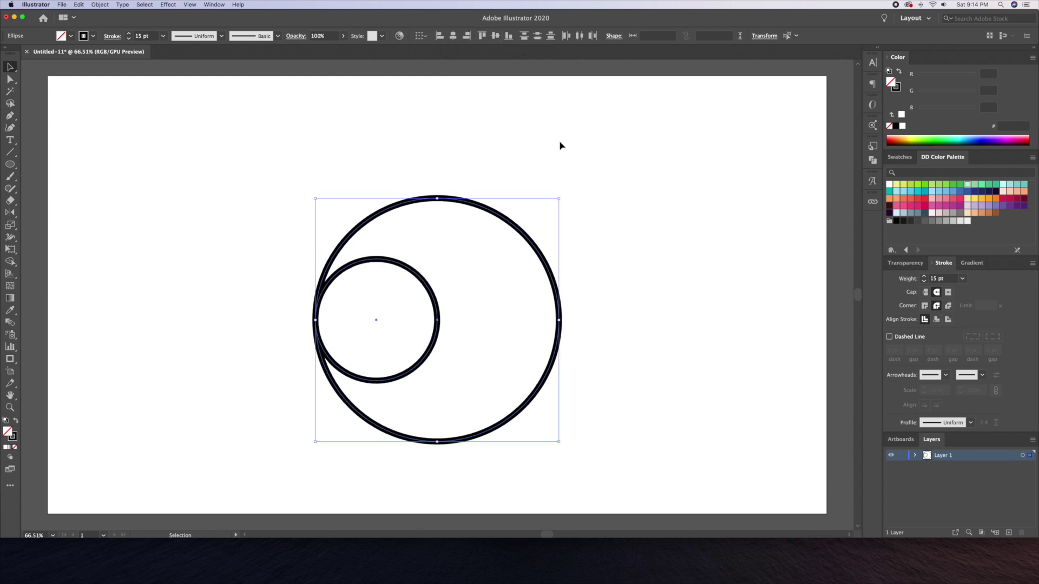
Group the two aligned circles and centre the group on the artboard.
drag(594, 212, 401, 323)
key(super+g)
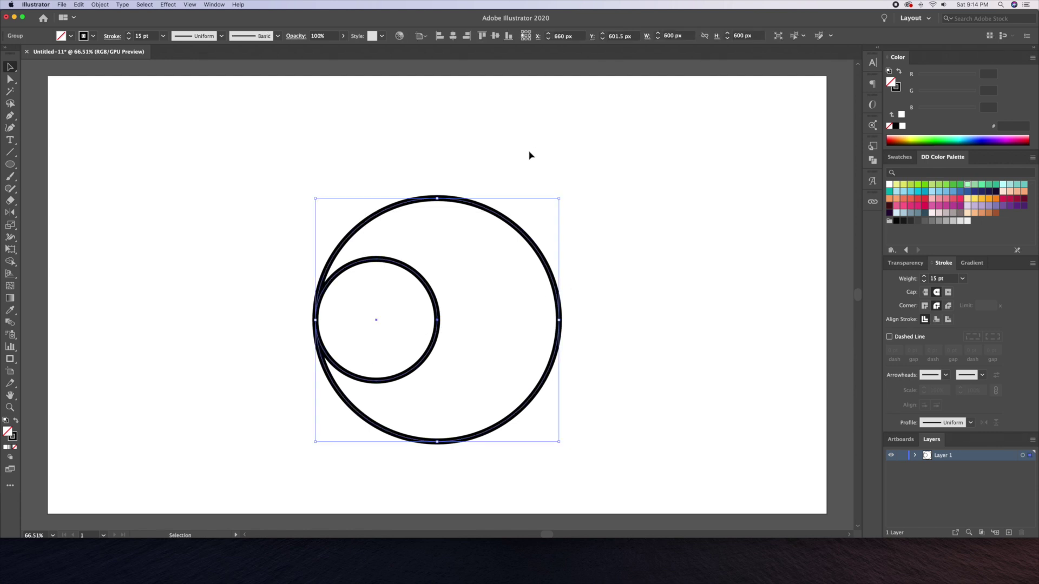
click(453, 35)
click(631, 227)
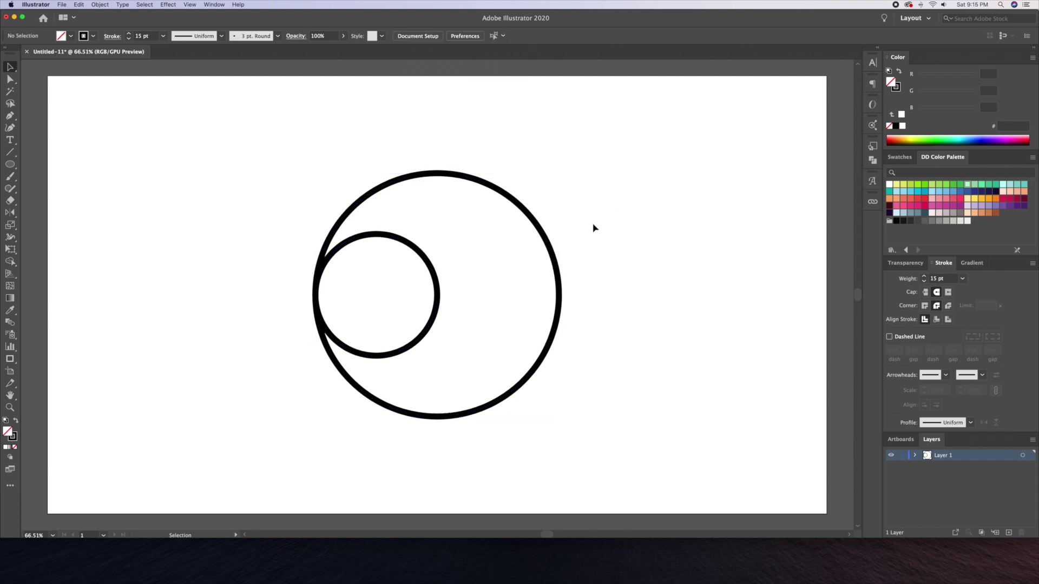
Ungroup the large and small circles.
click(436, 282)
right_click(436, 282)
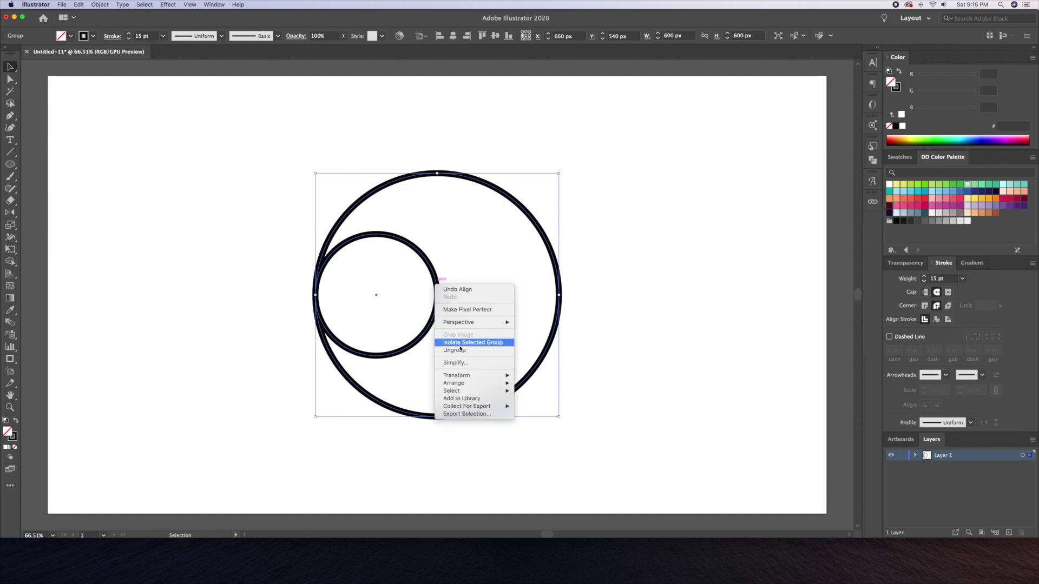
click(455, 351)
click(627, 314)
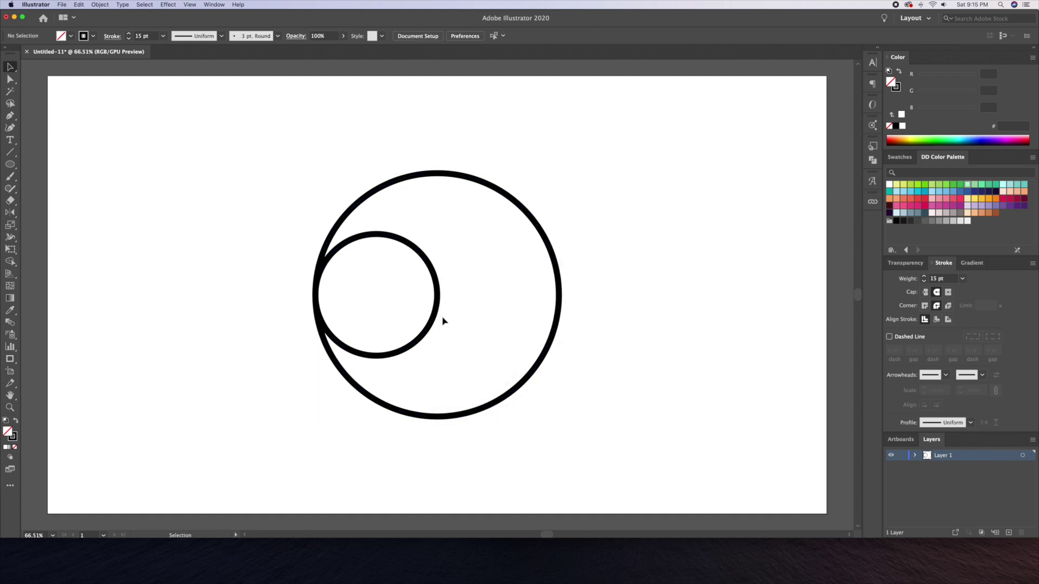
Duplicate the 300 px circle horizontally into the right half of the large circle, touching the original.
key(super+z)
drag(434, 319, 556, 324)
click(594, 321)
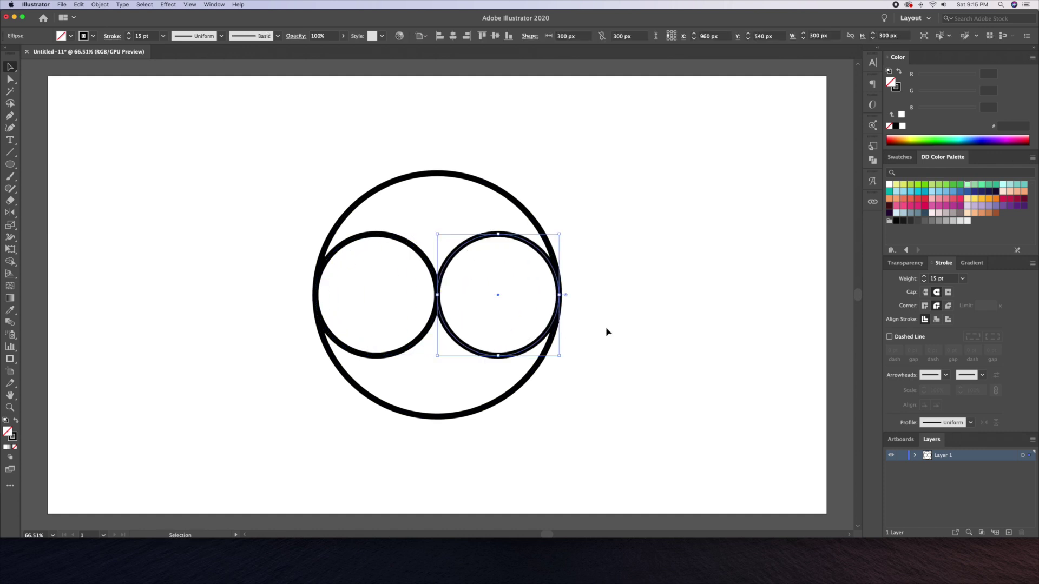
click(606, 332)
Draw a circle of about 96 px at the centre of each 300 px circle.
click(418, 250)
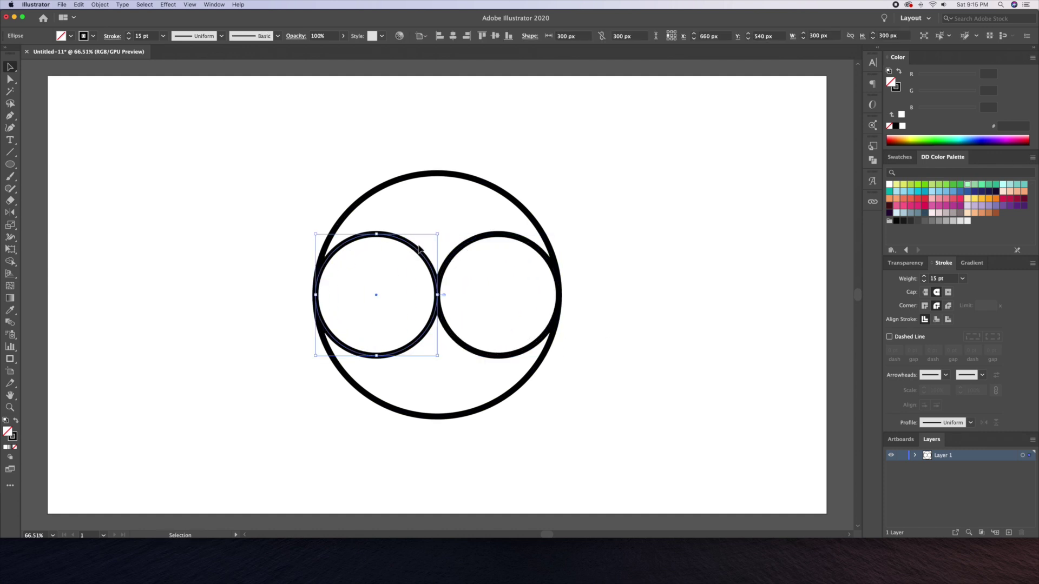
click(200, 181)
click(10, 164)
drag(376, 295, 514, 313)
key(v)
click(274, 297)
Rotate all the circles together by 90 degrees so the inner circles stack vertically.
drag(611, 161, 336, 379)
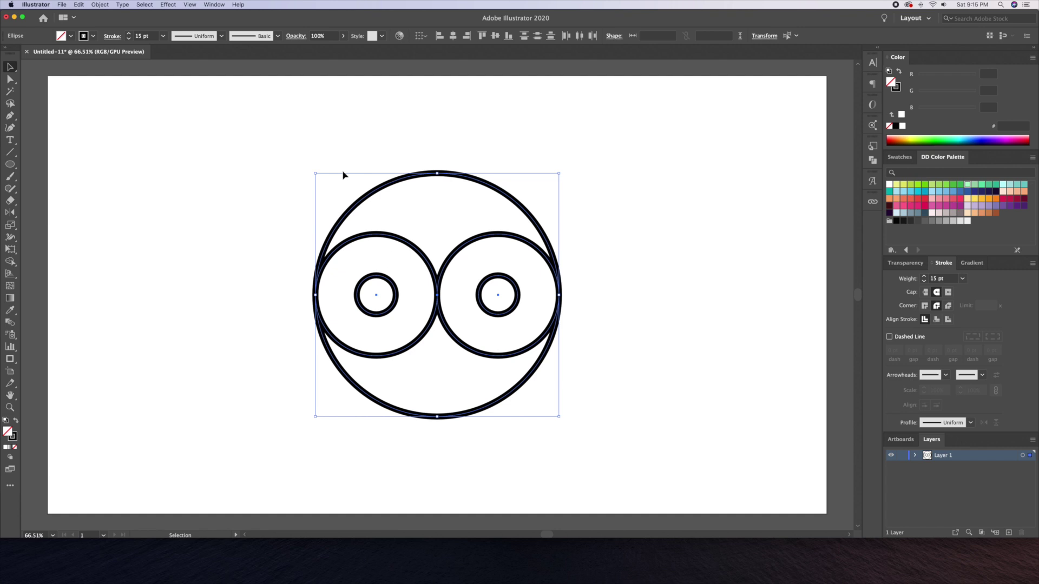
drag(346, 174, 611, 346)
click(629, 339)
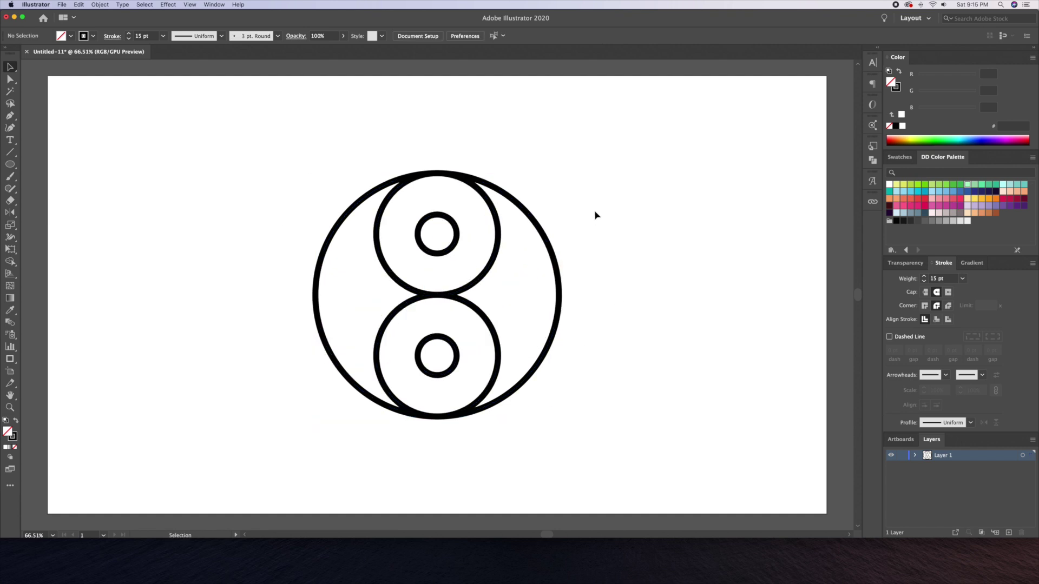
Copy the large outer circle and paste the duplicate in place.
click(543, 241)
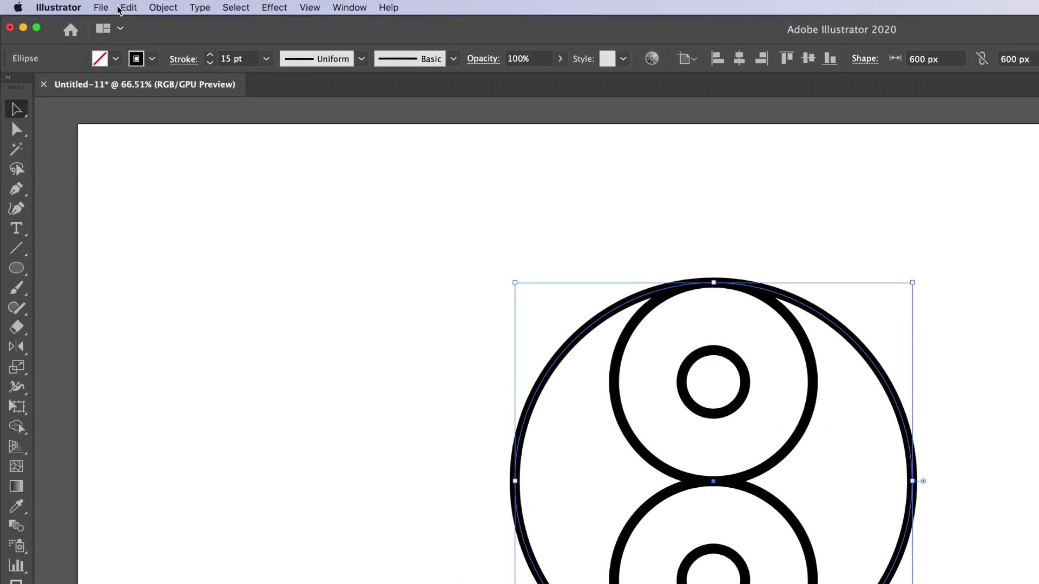
click(79, 4)
click(184, 85)
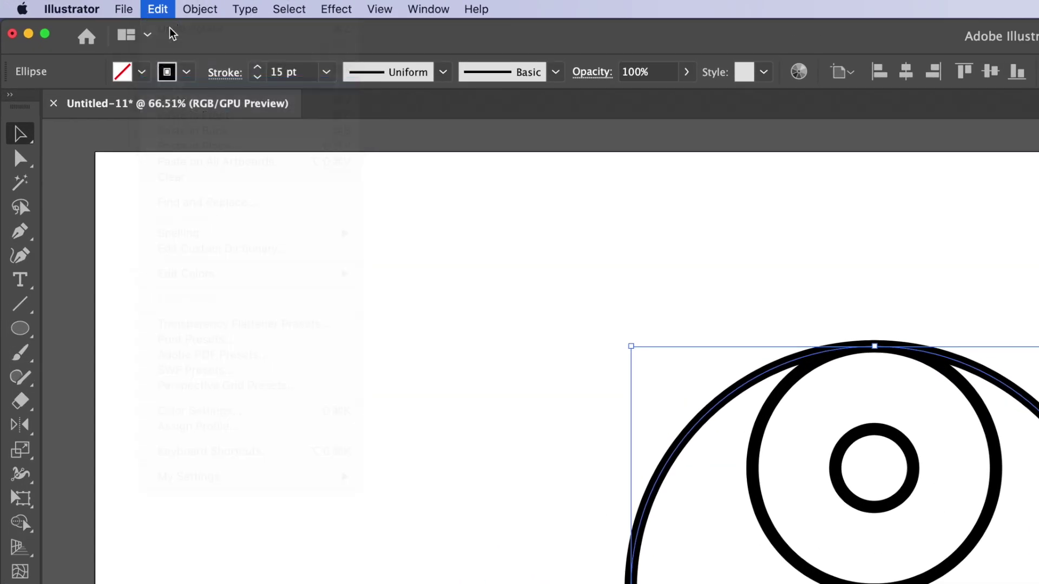
click(158, 9)
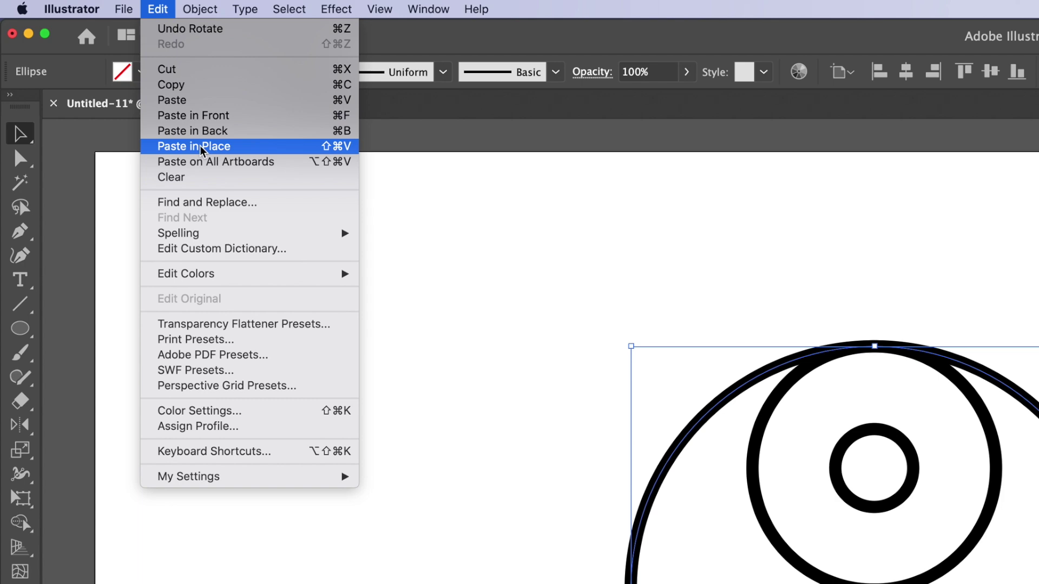
click(238, 147)
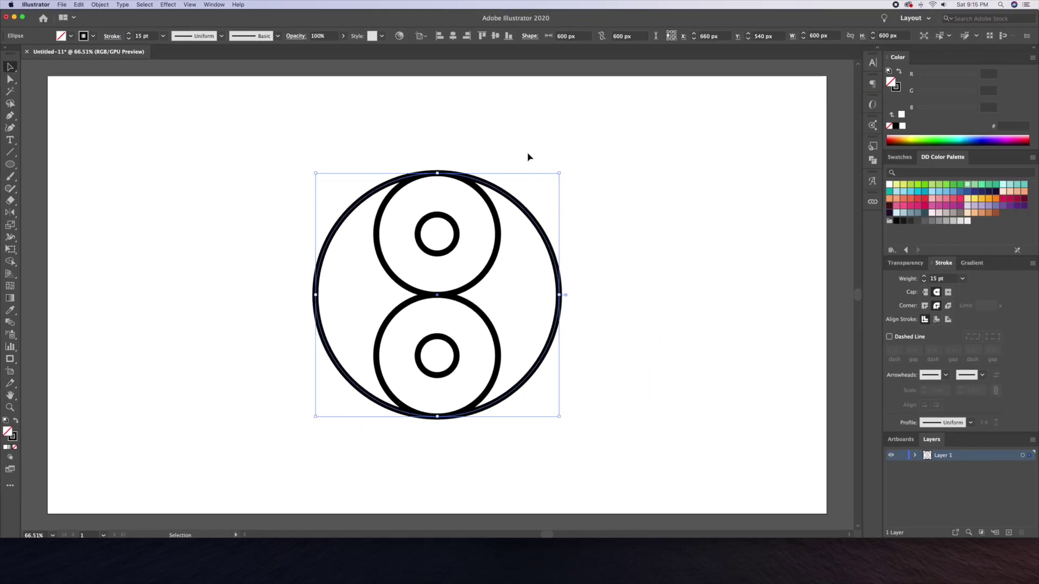
Shift the pasted outer circle to the left to reveal the duplicate beneath, and undo the move.
click(527, 154)
drag(529, 210, 349, 210)
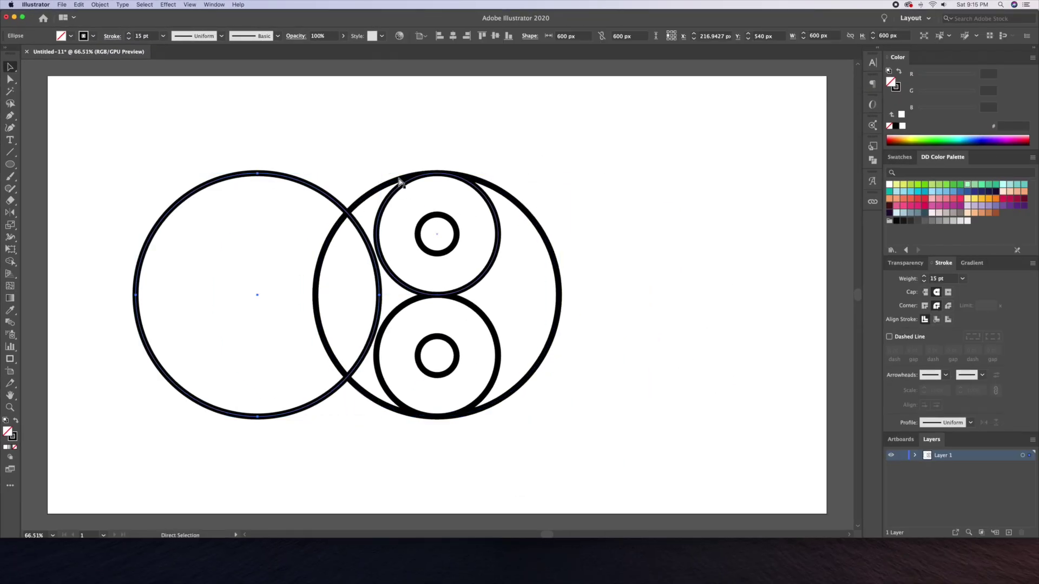
key(super+z)
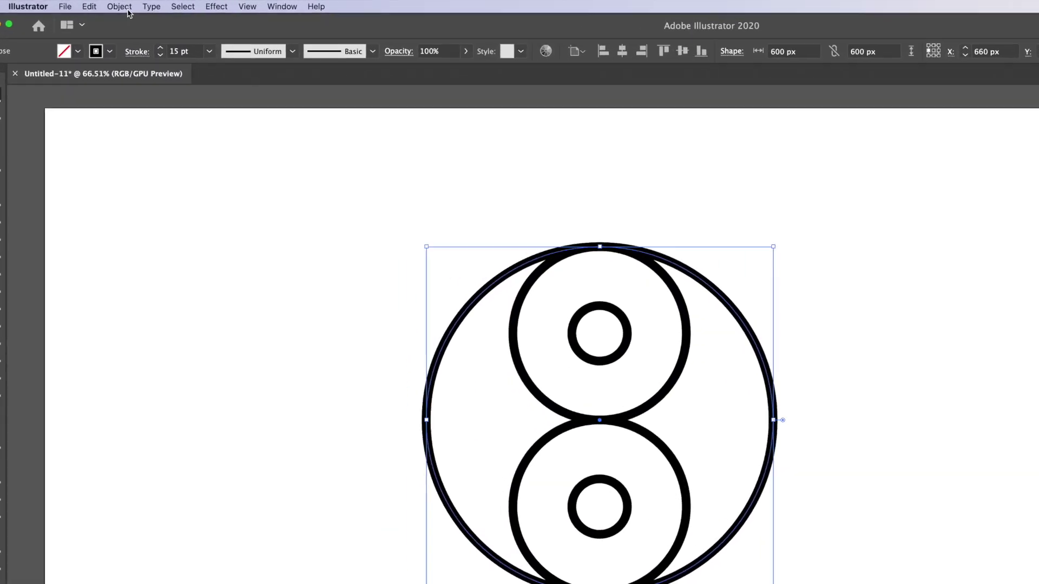
Lock the selected copy of the large outer circle.
click(100, 5)
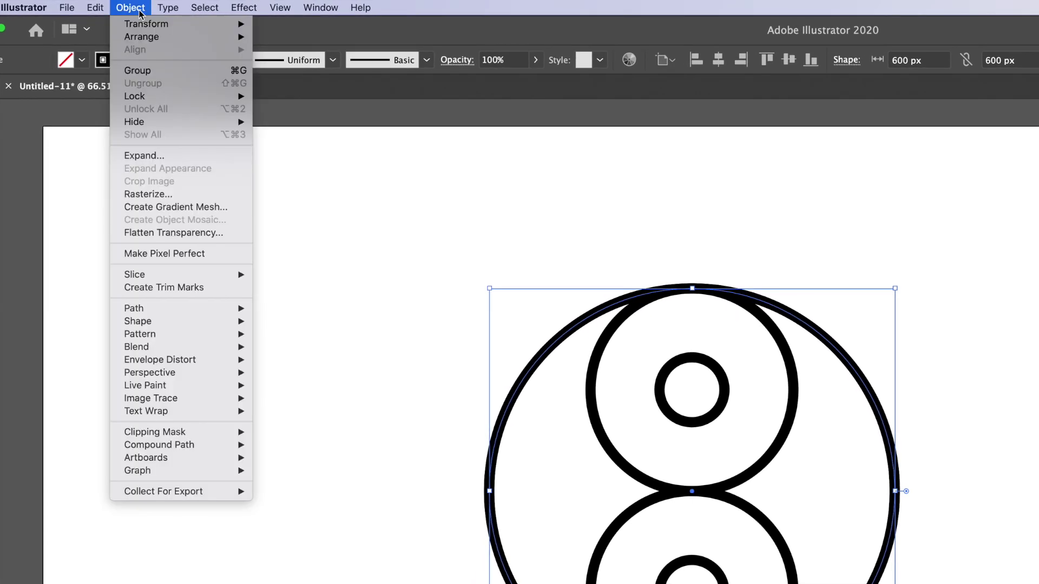
mouse_move(158, 102)
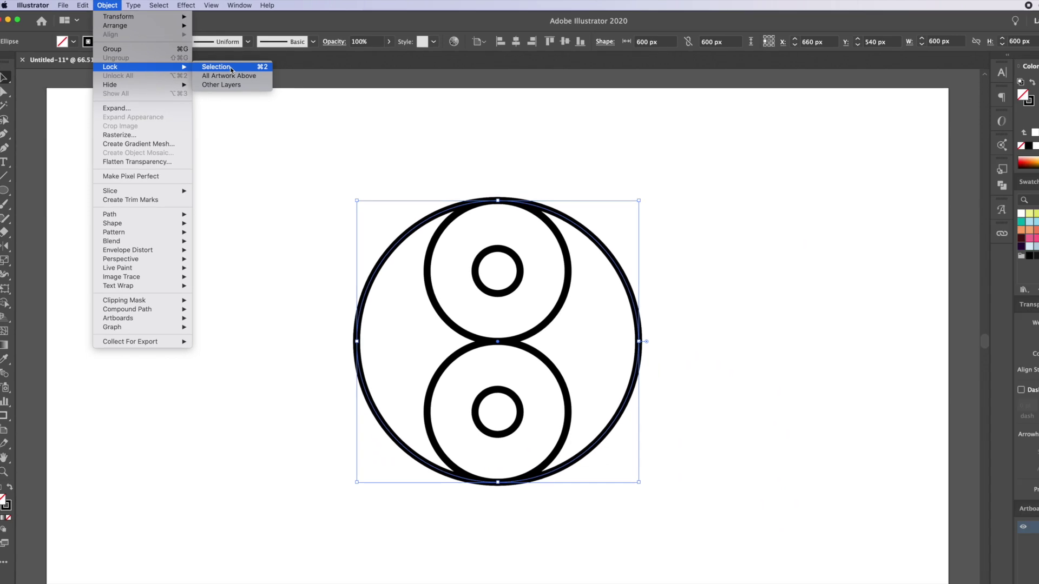
click(308, 97)
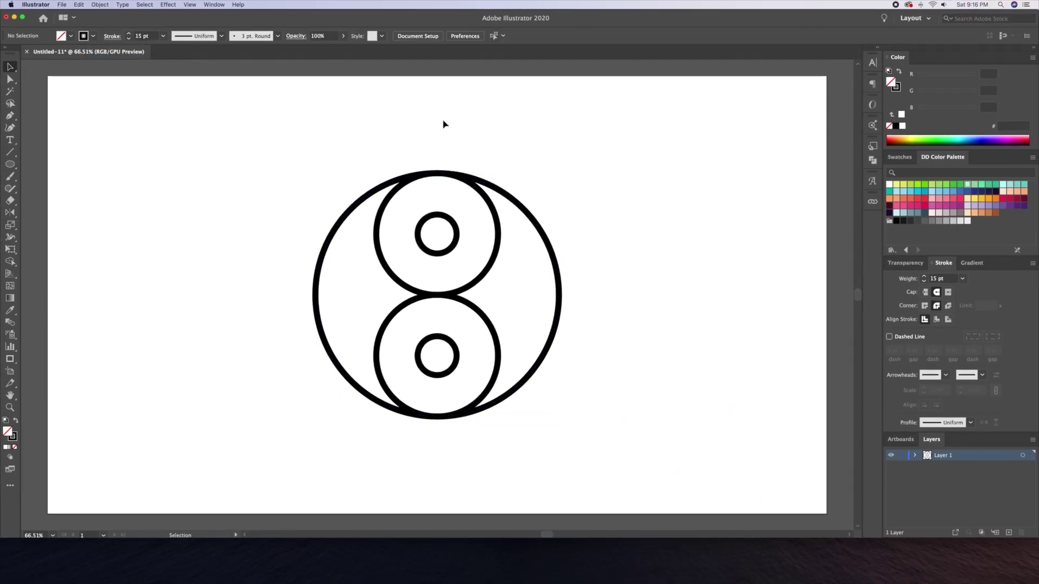
Select both 96 px inner circles and lock them.
click(440, 252)
shift+click(435, 338)
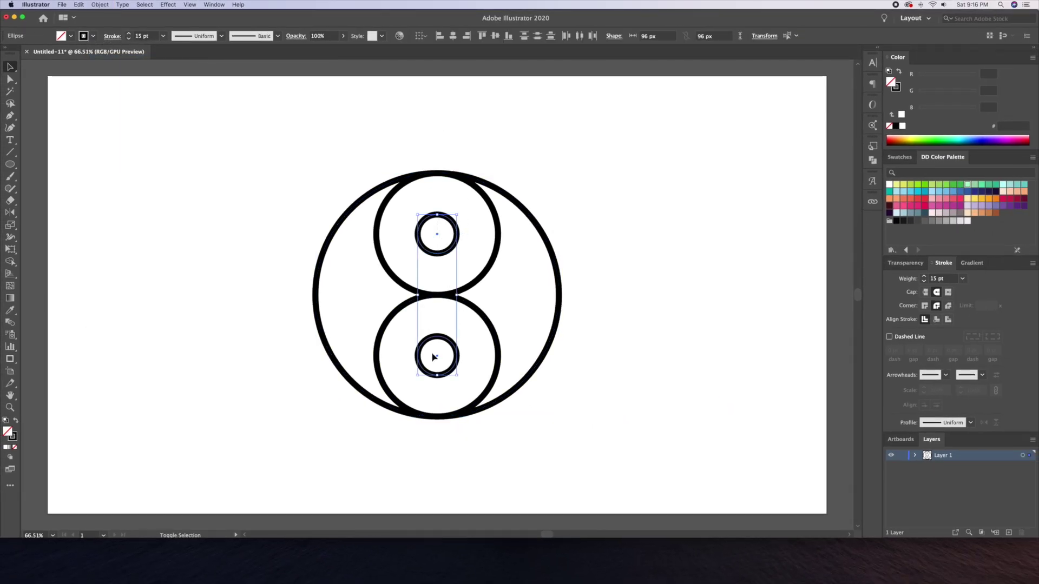
key(super+2)
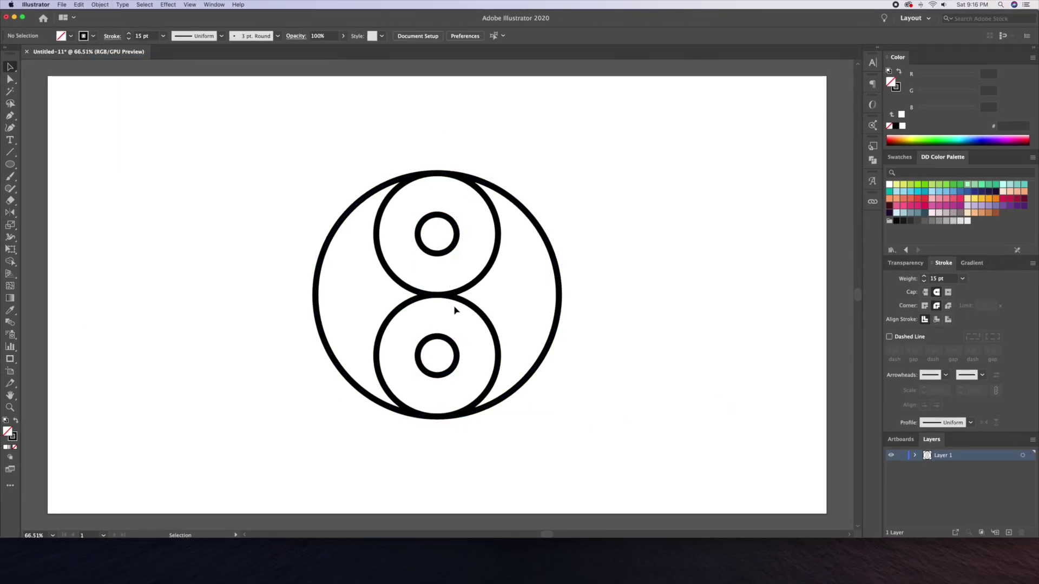
Select the remaining unlocked circles and merge the upper 300 px circle with the left part of the large circle using Shape Builder.
click(496, 234)
click(599, 254)
drag(587, 185, 319, 395)
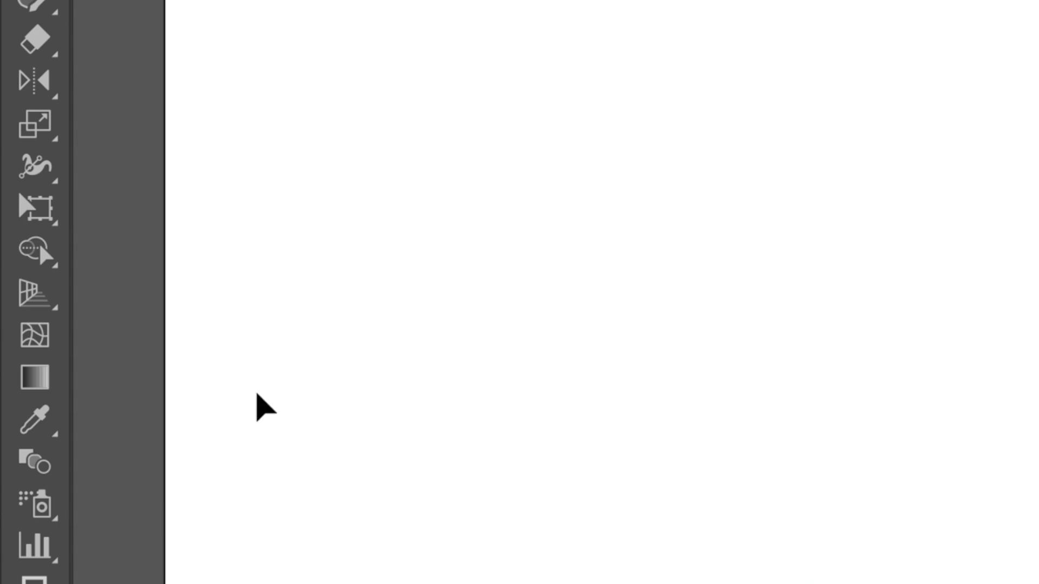
click(37, 256)
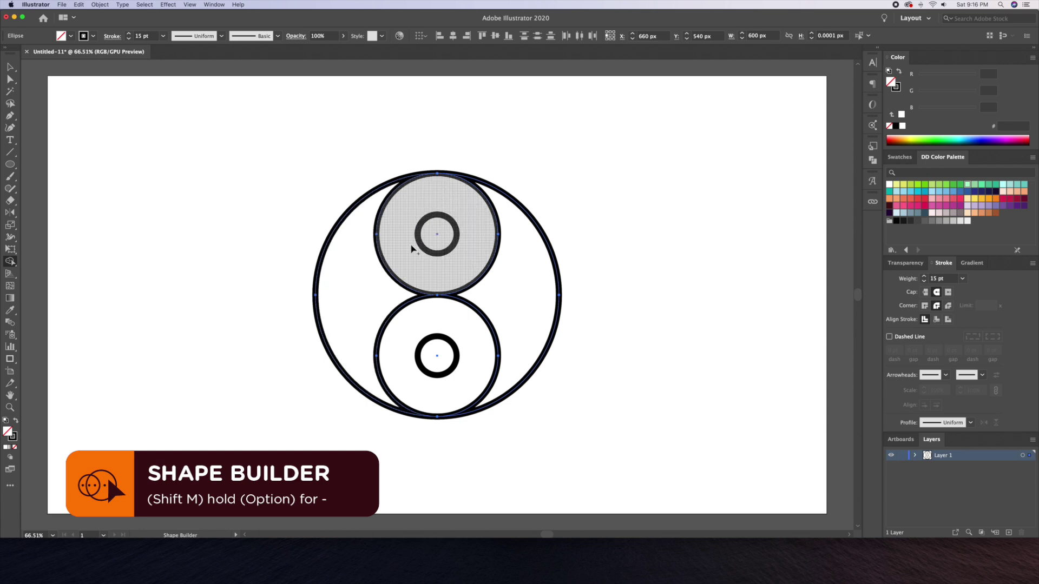
mouse_move(414, 247)
mouse_down()
mouse_move(355, 296)
mouse_move(427, 231)
mouse_up()
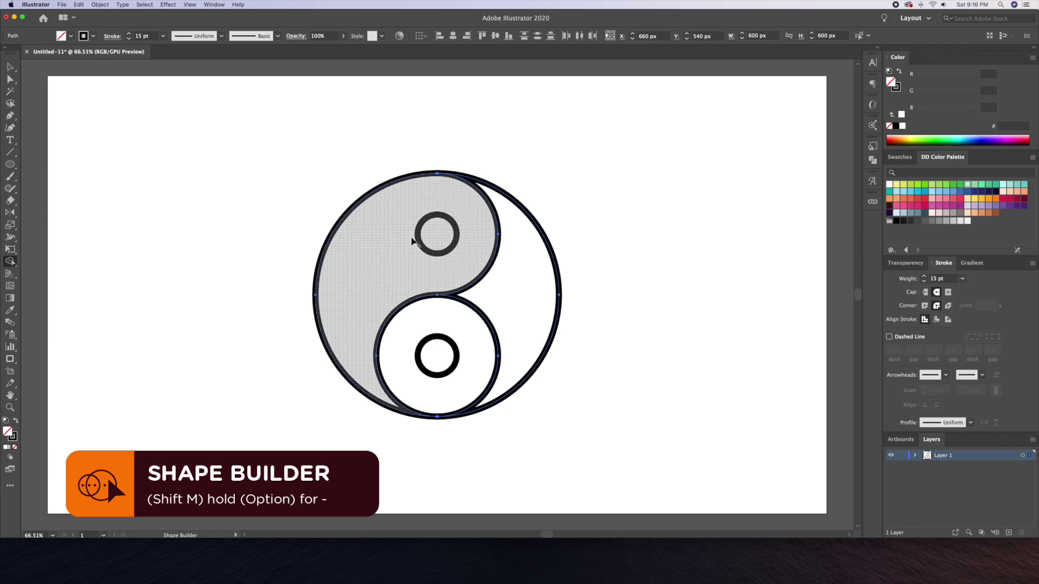
Merge the lower 300 px circle with the right part of the large circle using Shape Builder, and deselect everything.
drag(464, 334, 458, 329)
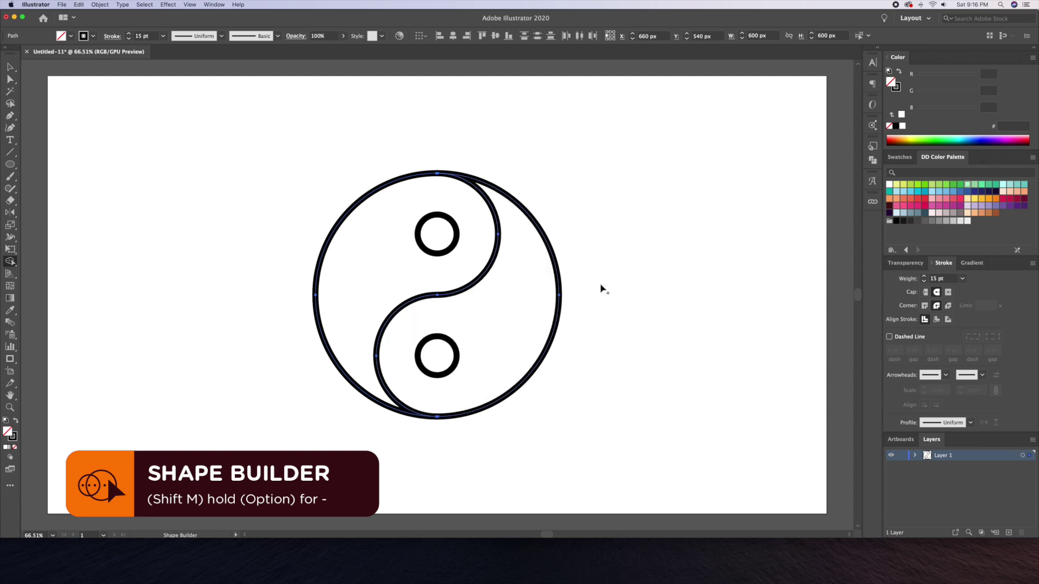
key(v)
click(619, 282)
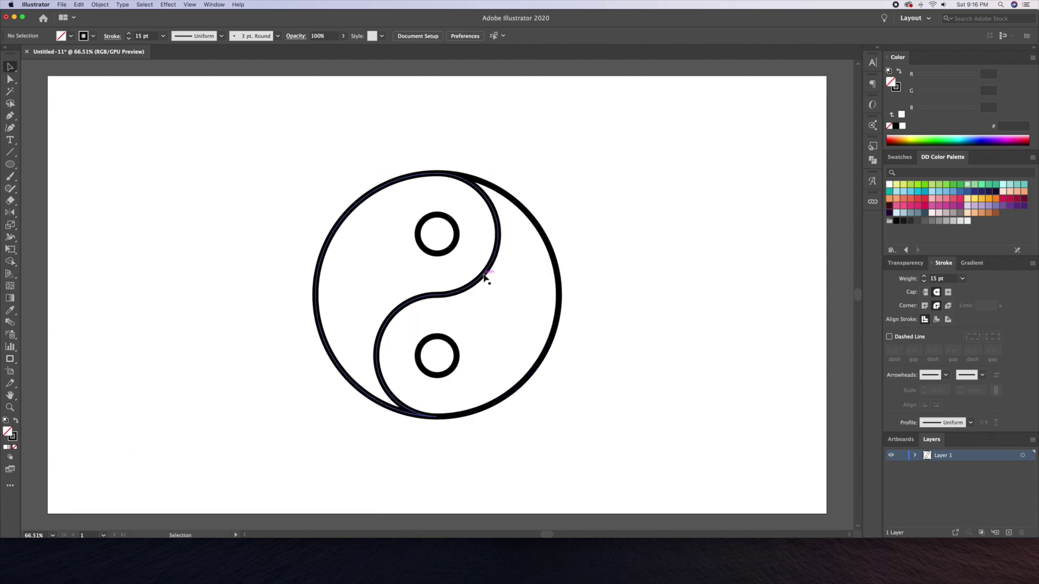
Pull the two merged yin-yang halves apart to check that they are separate shapes, and undo the moves.
drag(484, 275, 341, 269)
drag(434, 302, 578, 306)
key(space)
key(super+z)
key(super+z)
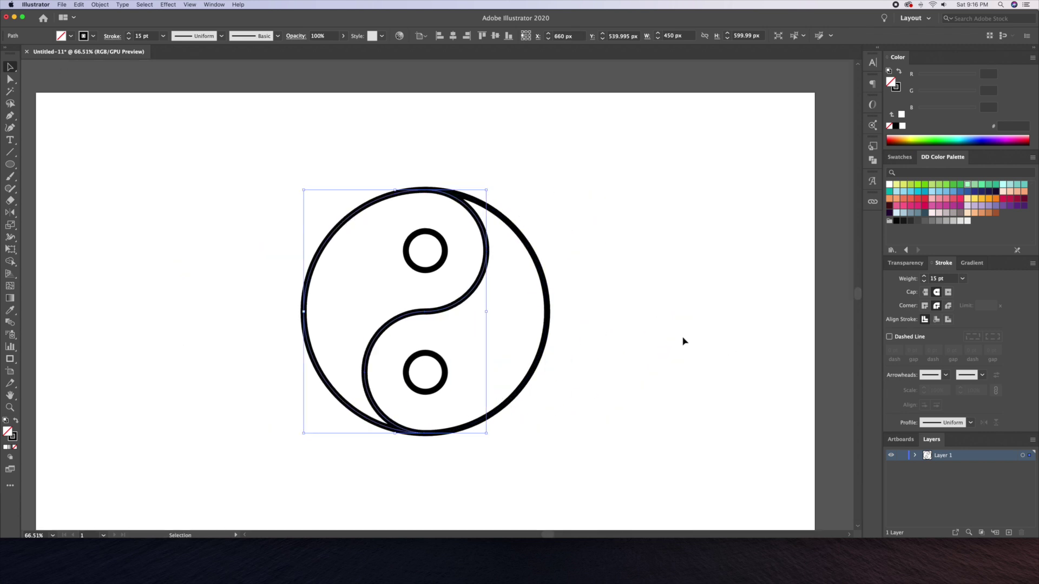
click(683, 342)
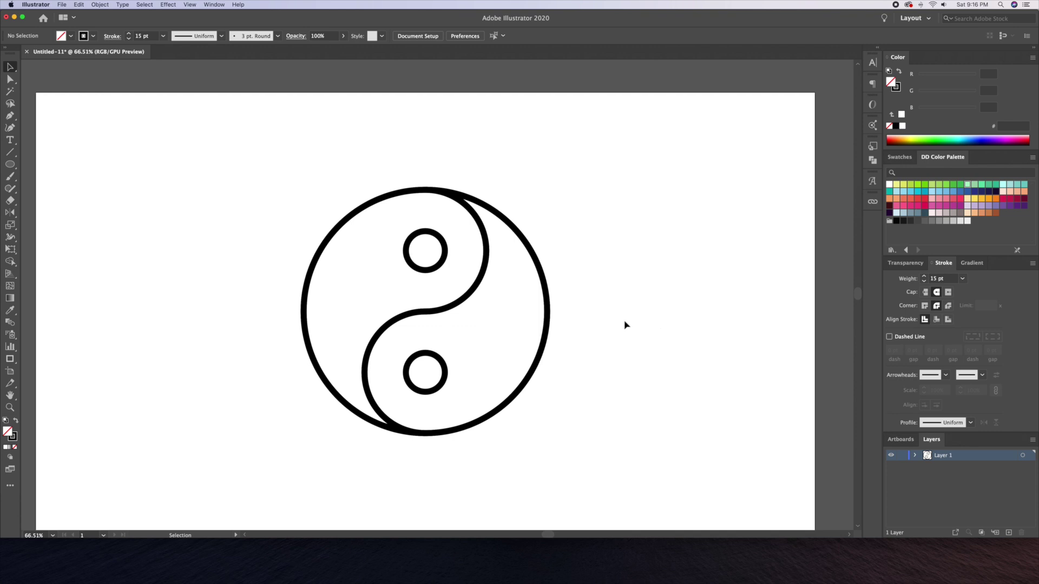
Unlock all locked objects in the artwork.
click(516, 223)
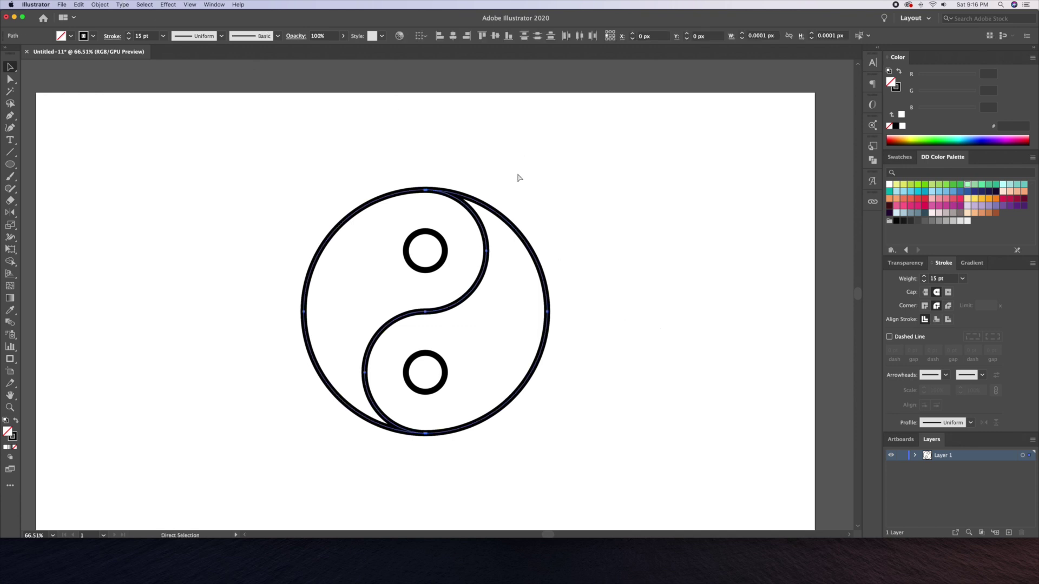
click(97, 6)
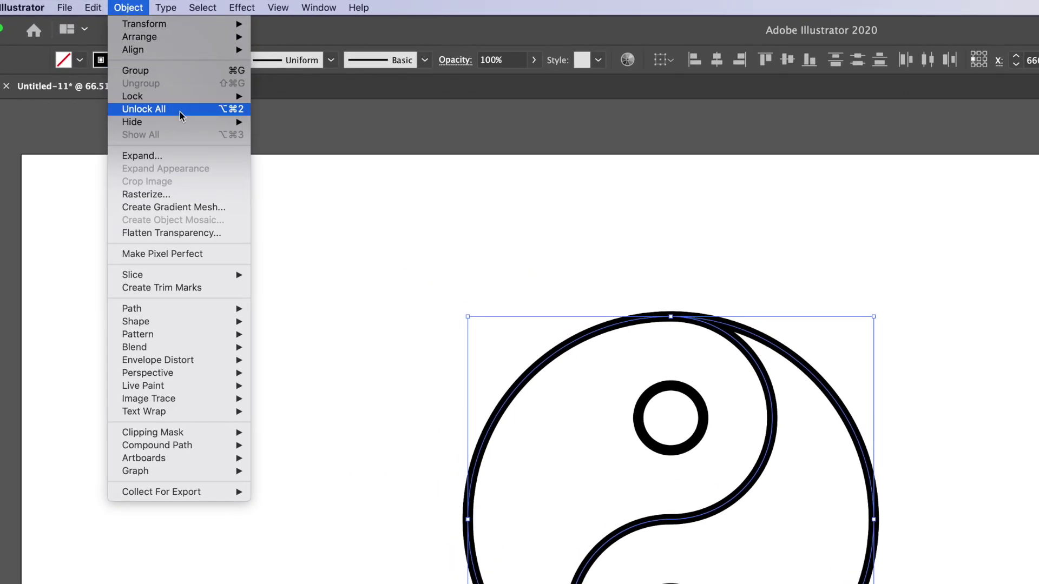
click(186, 109)
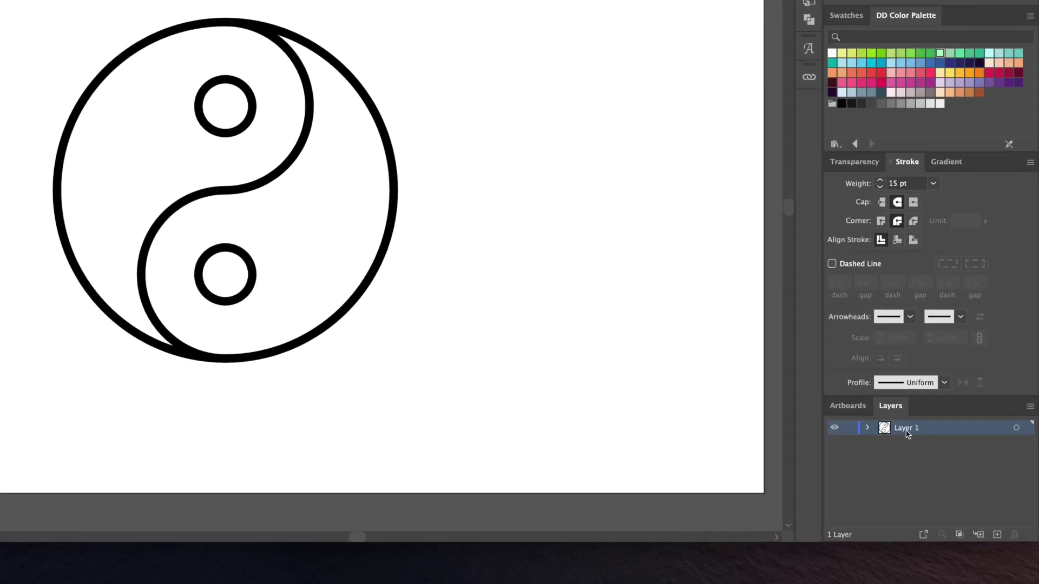
Rename the layer holding the yin-yang artwork as Outline.
double_click(942, 457)
text(OUTLINE)
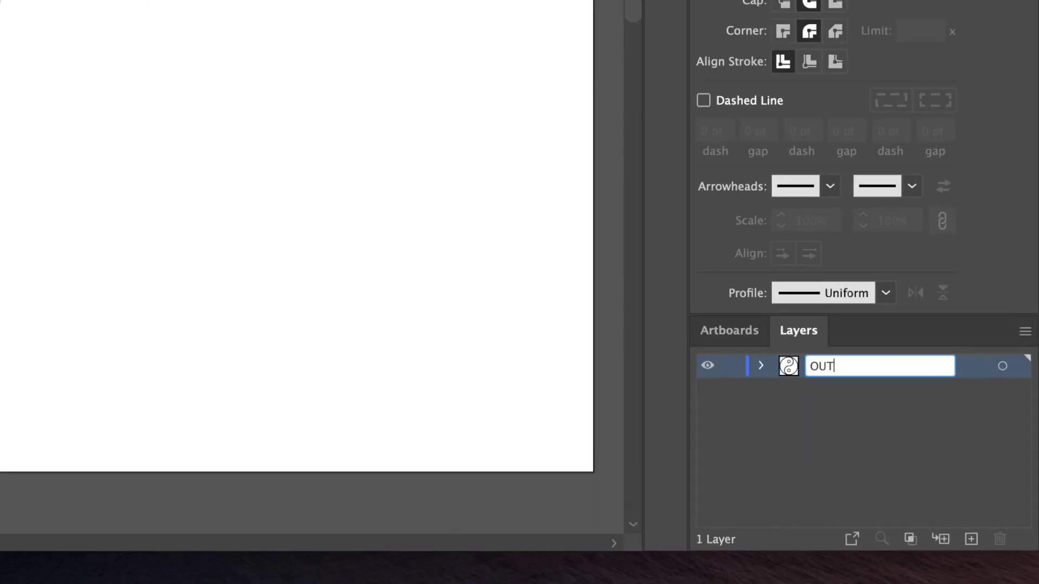
key(BackSpace)
key(BackSpace)
key(BackSpace)
key(BackSpace)
key(BackSpace)
key(BackSpace)
text(utline)
key(Return)
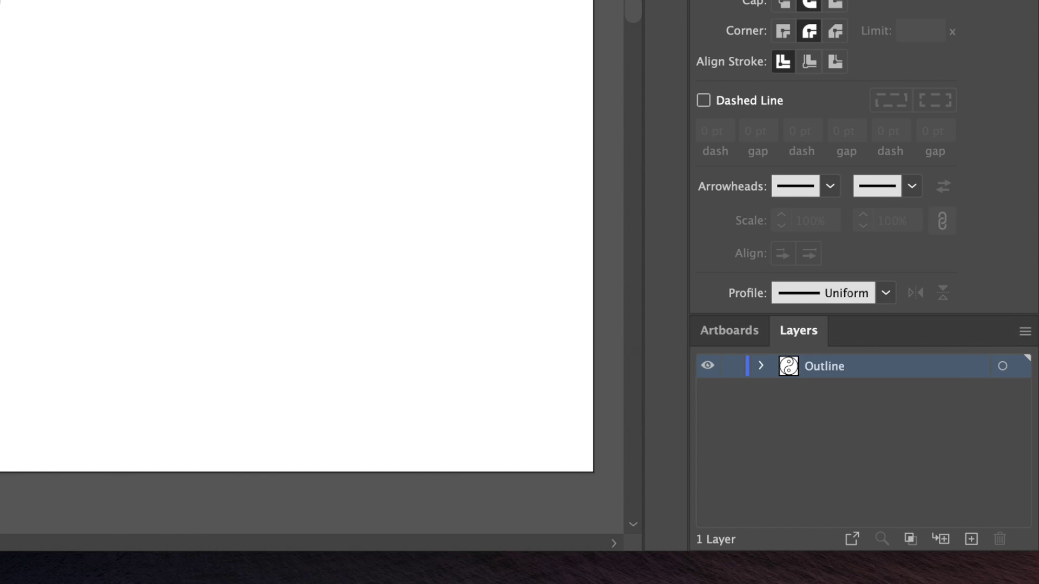
Add a new layer named Colour and place it below the Outline layer.
click(972, 532)
double_click(826, 369)
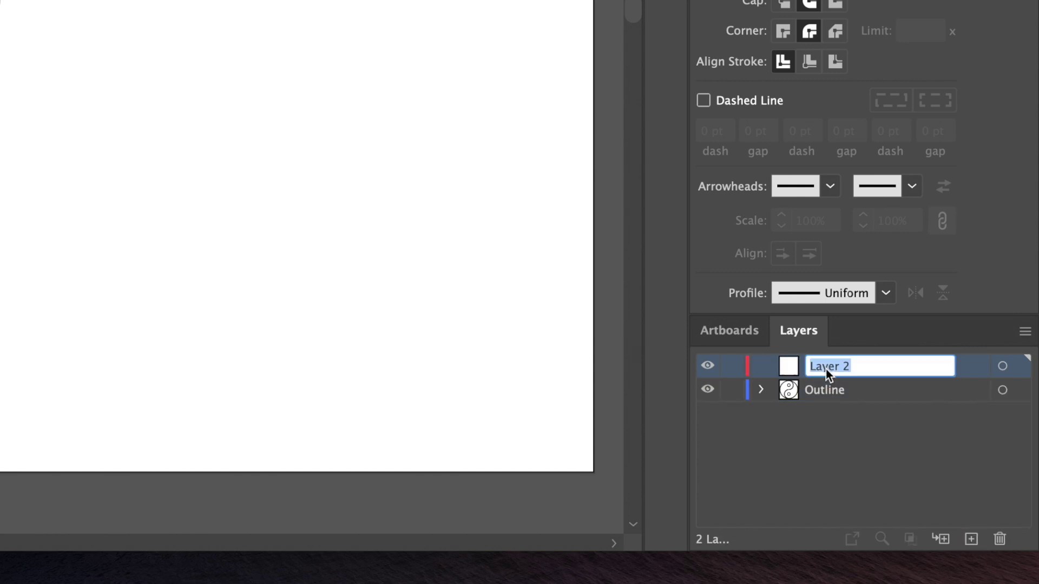
text(Colour)
key(Return)
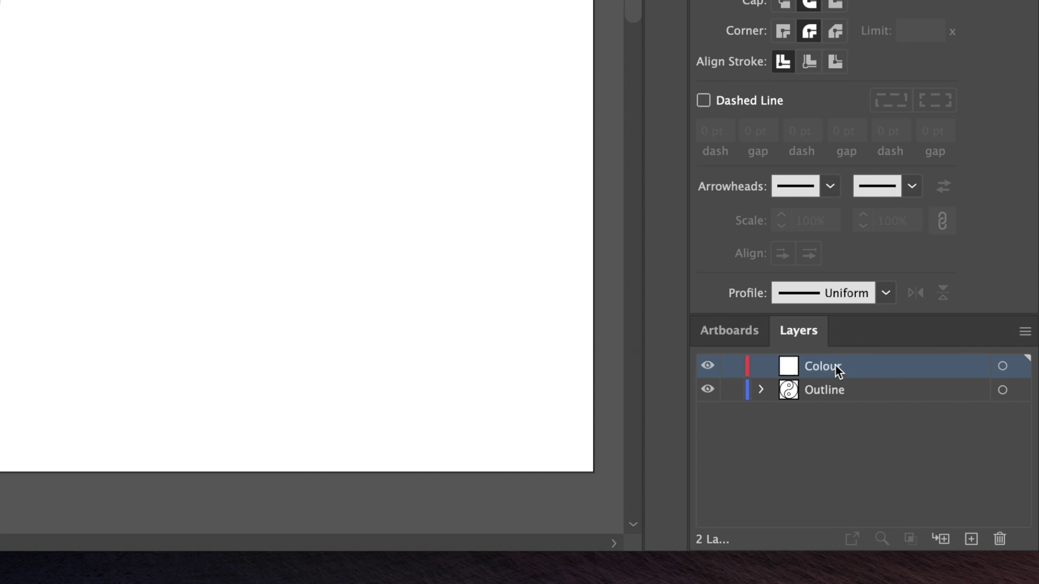
drag(836, 365, 832, 414)
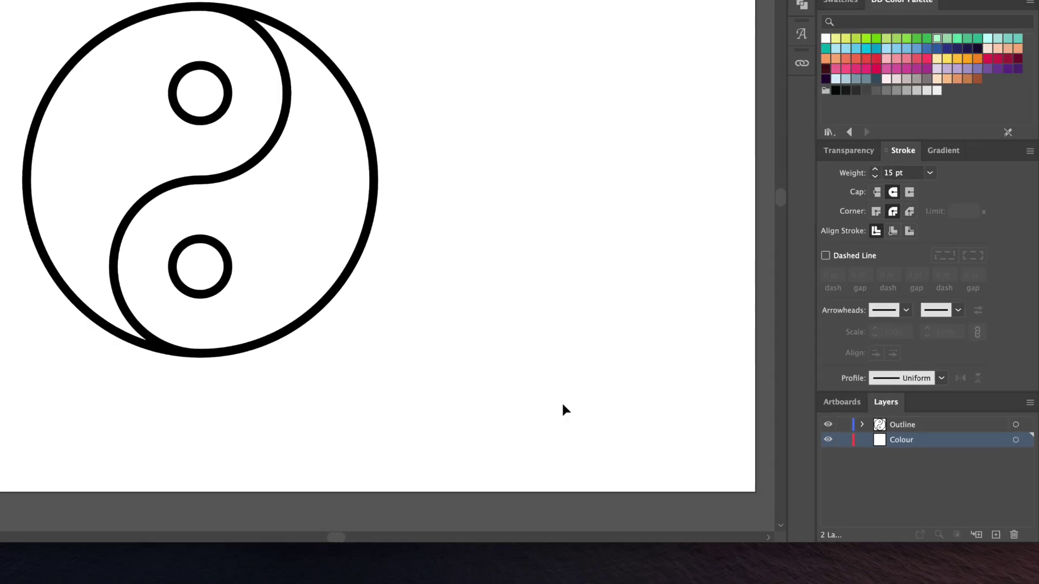
Select the two merged yin-yang halves and move them from the Outline layer to the Colour layer.
click(360, 247)
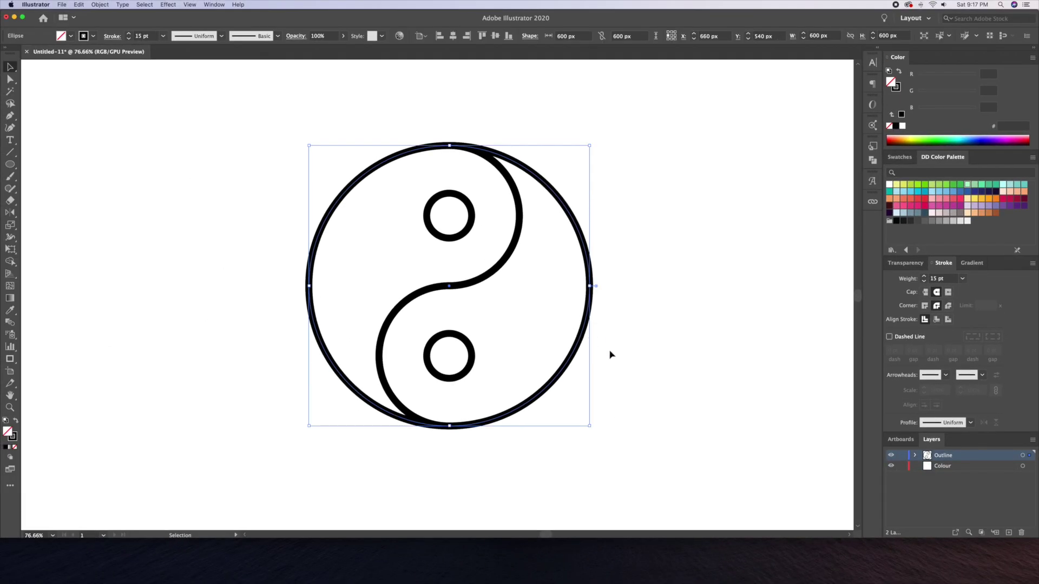
click(512, 291)
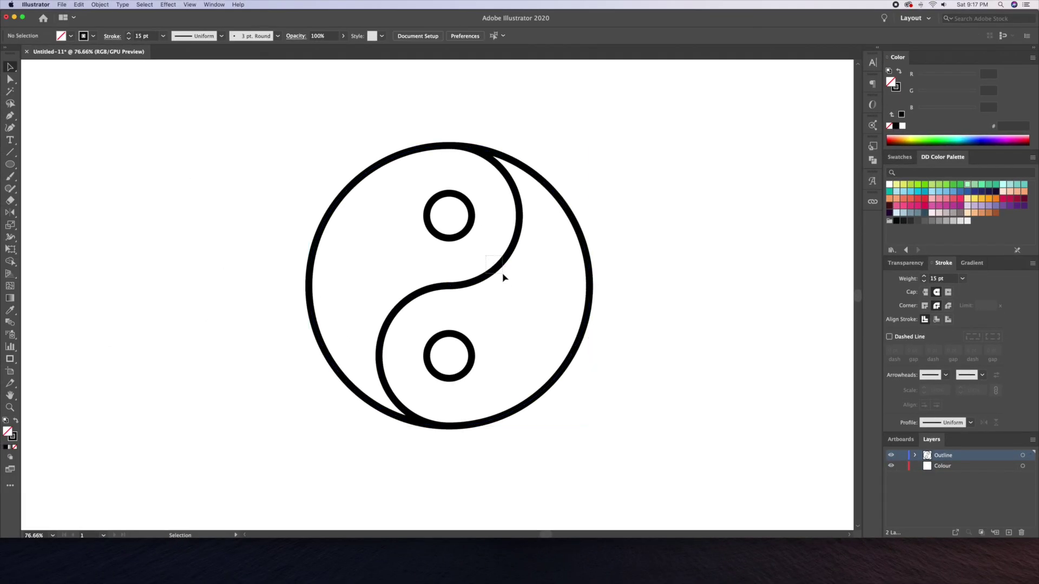
click(501, 275)
drag(492, 270, 434, 272)
key(super+z)
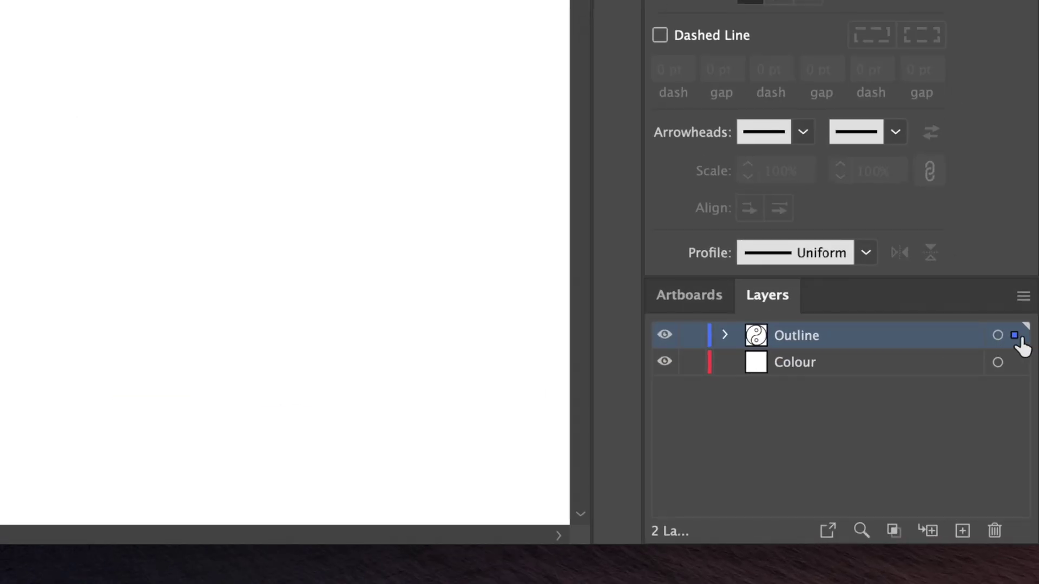
drag(1020, 340, 1018, 363)
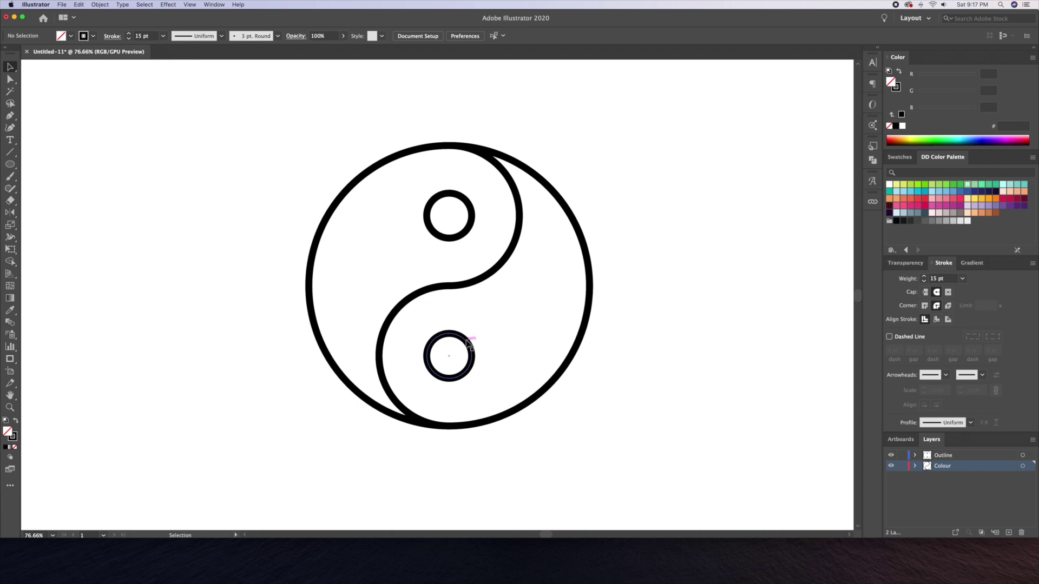
Select both 96 px inner circles and move them to the Colour layer.
click(135, 237)
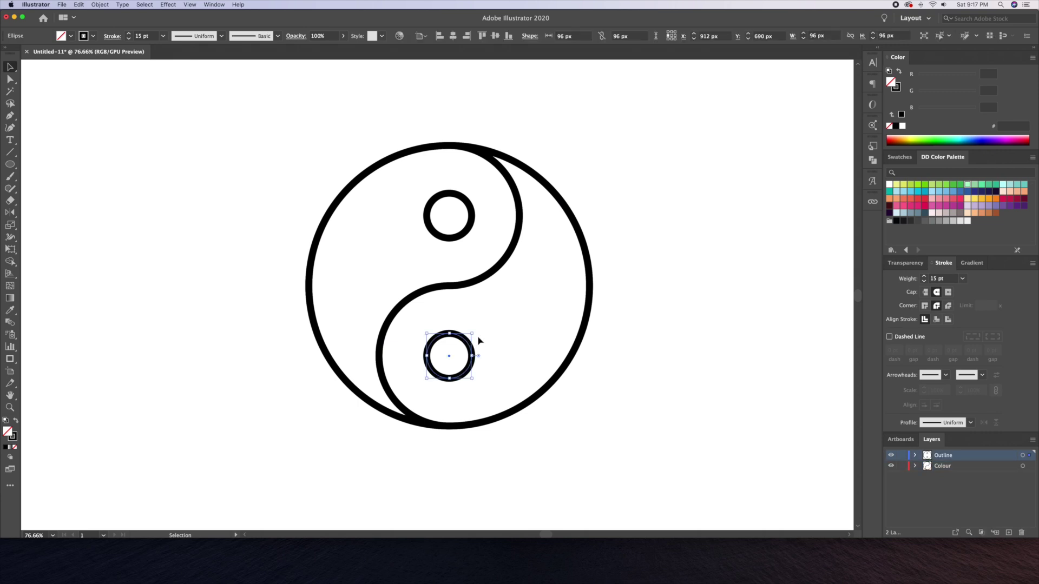
shift+click(465, 234)
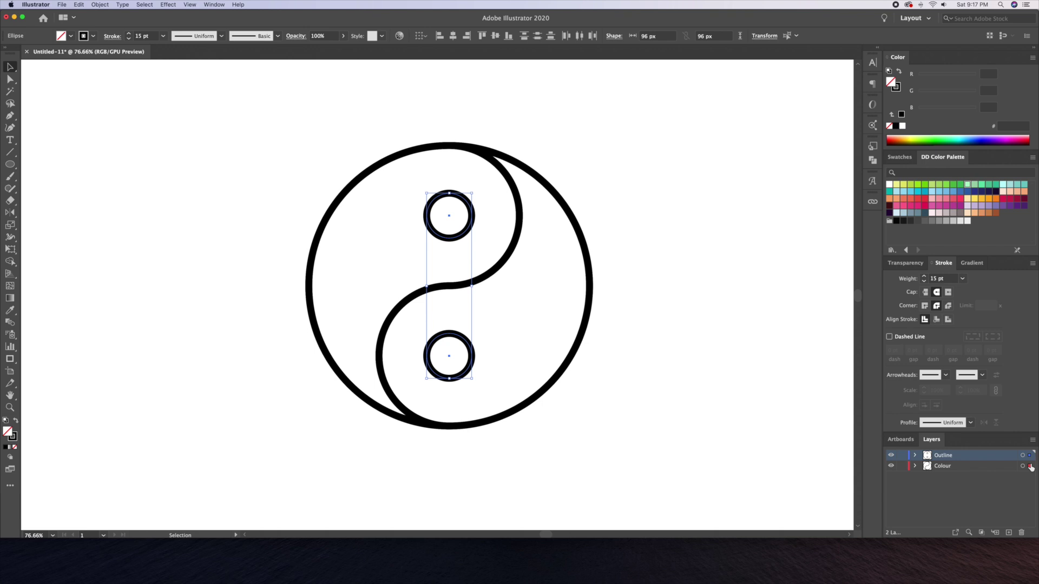
drag(1031, 468, 1031, 468)
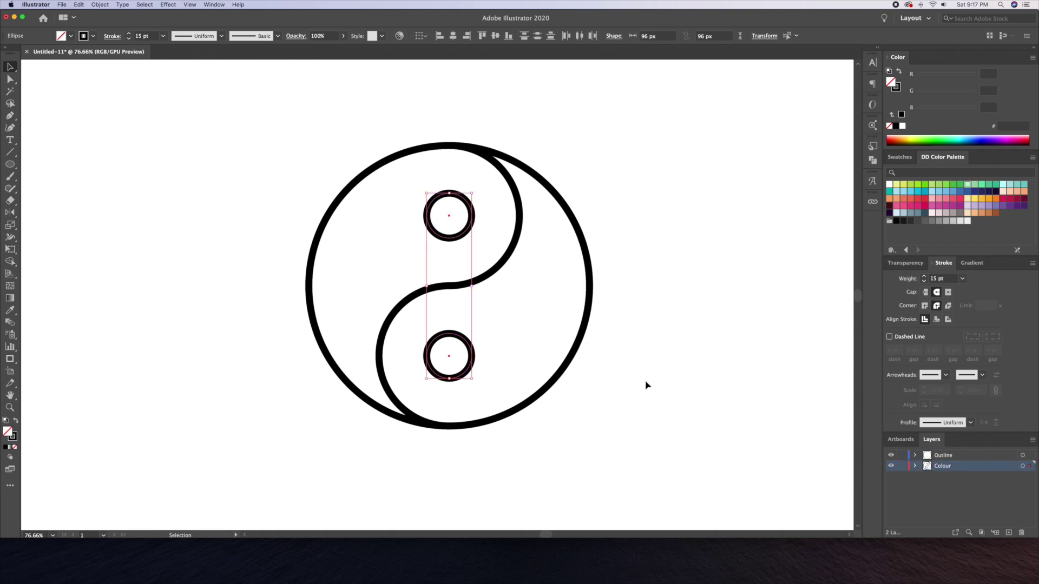
Lock the Outline layer and give the left yin-yang half a light grey F2F2F2 fill with no stroke.
scroll(498, 274, up, 2)
click(501, 273)
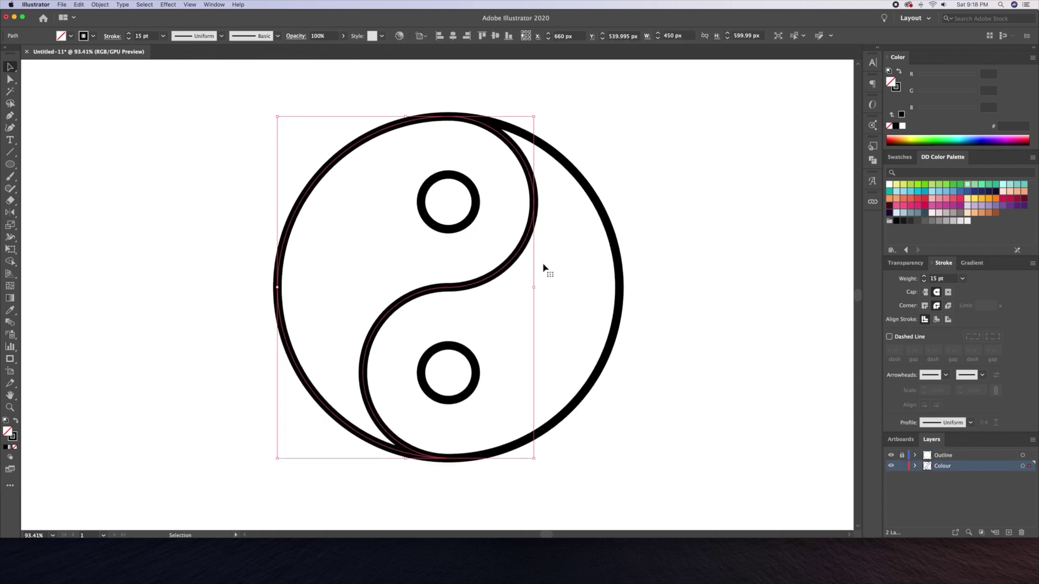
click(899, 72)
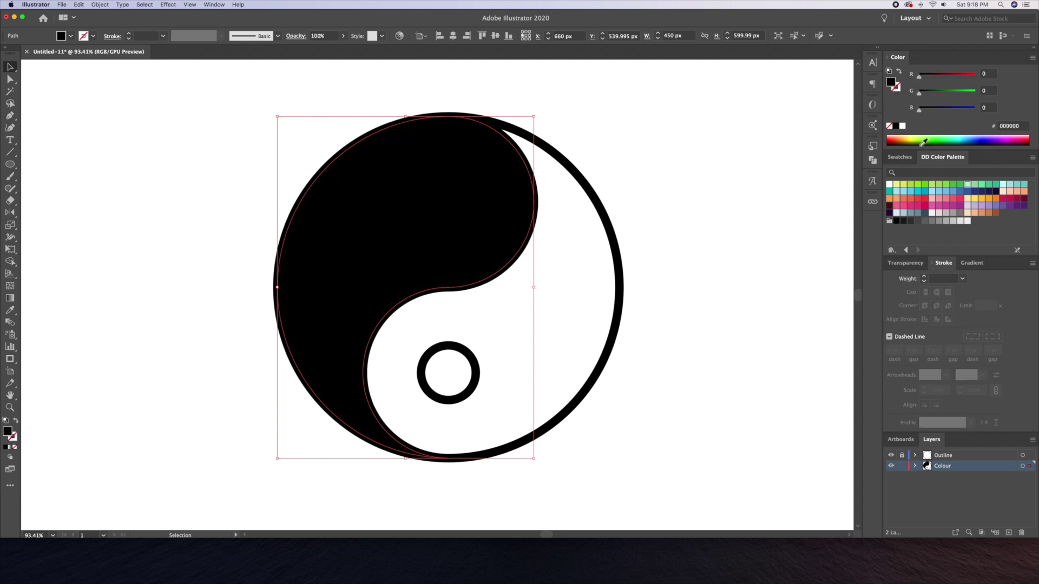
click(968, 222)
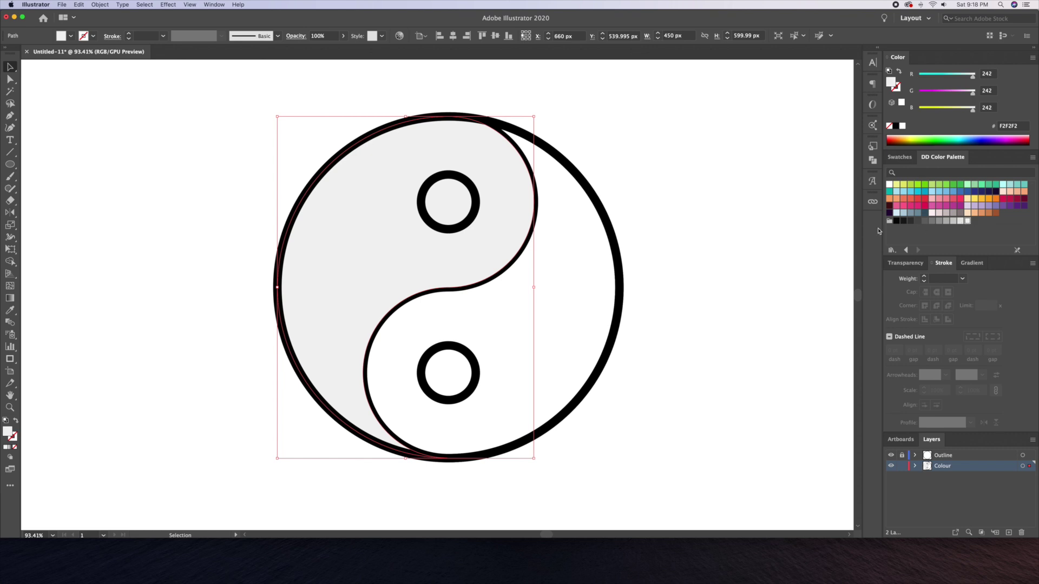
click(738, 234)
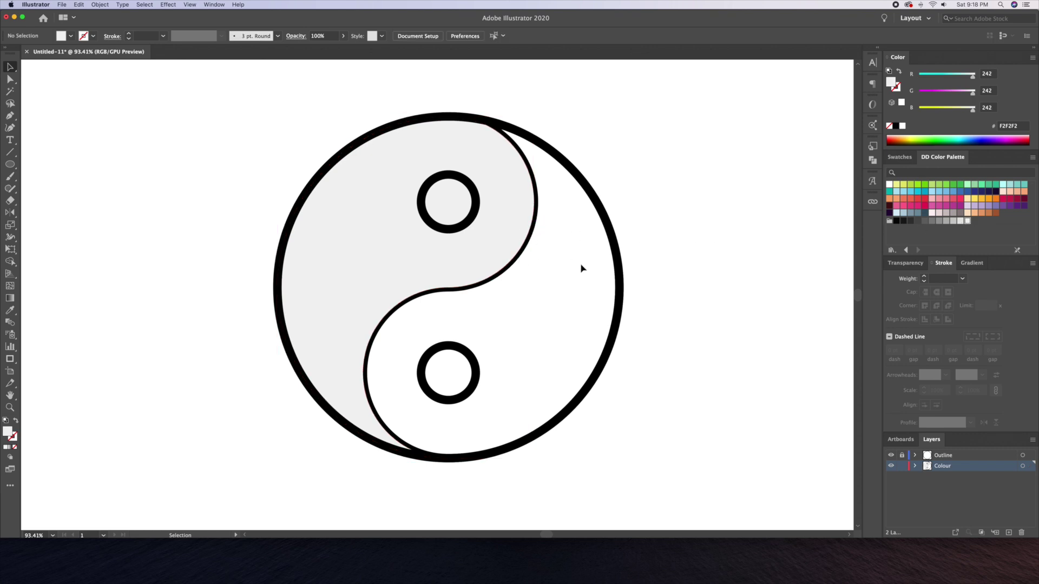
Give the right yin-yang half a dark grey 333333 fill with no stroke.
click(617, 281)
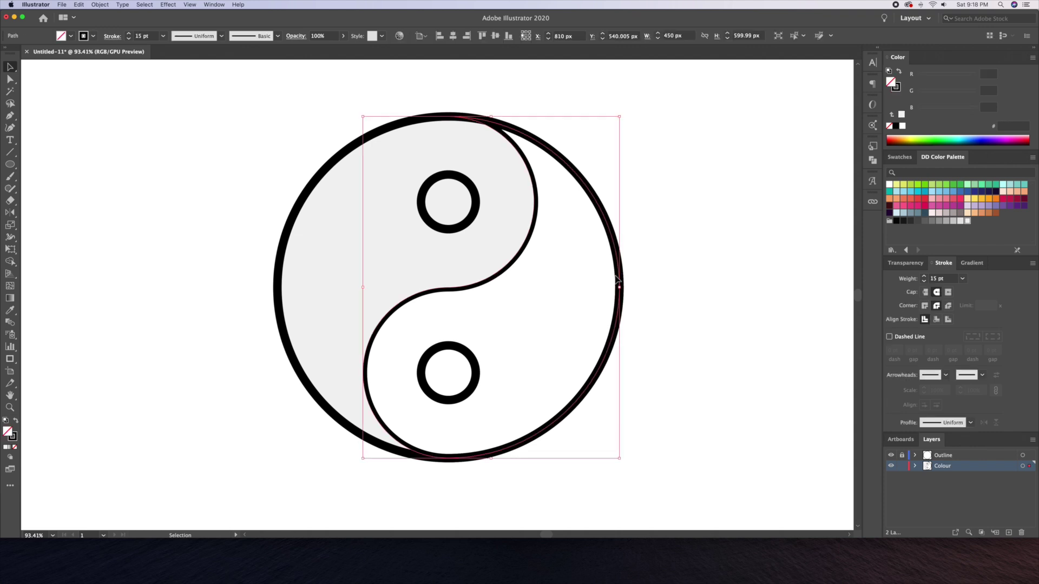
click(899, 72)
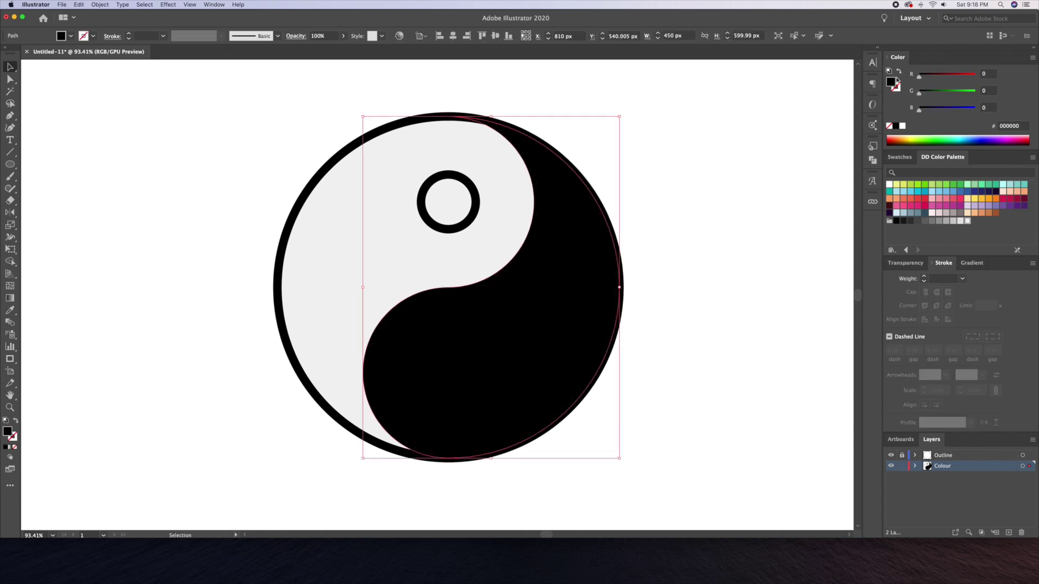
click(918, 222)
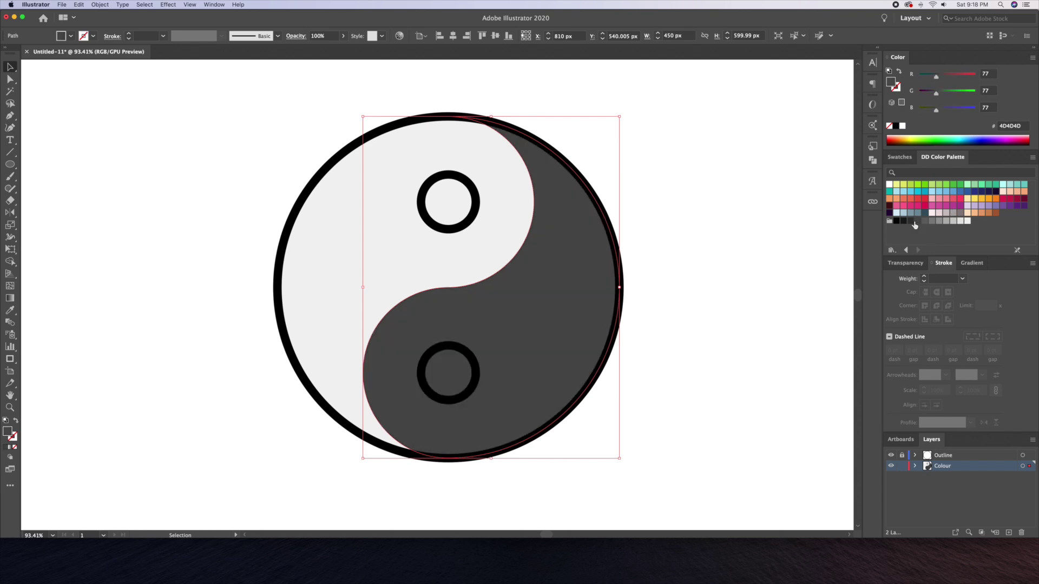
click(911, 221)
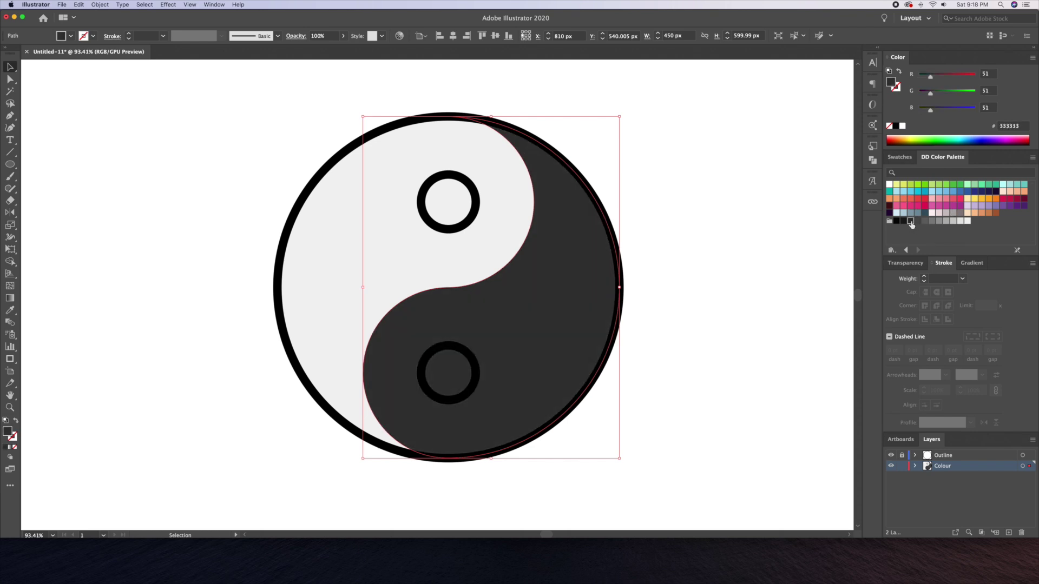
click(713, 256)
Give the upper inner circle a dark grey 333333 fill with no stroke.
click(467, 228)
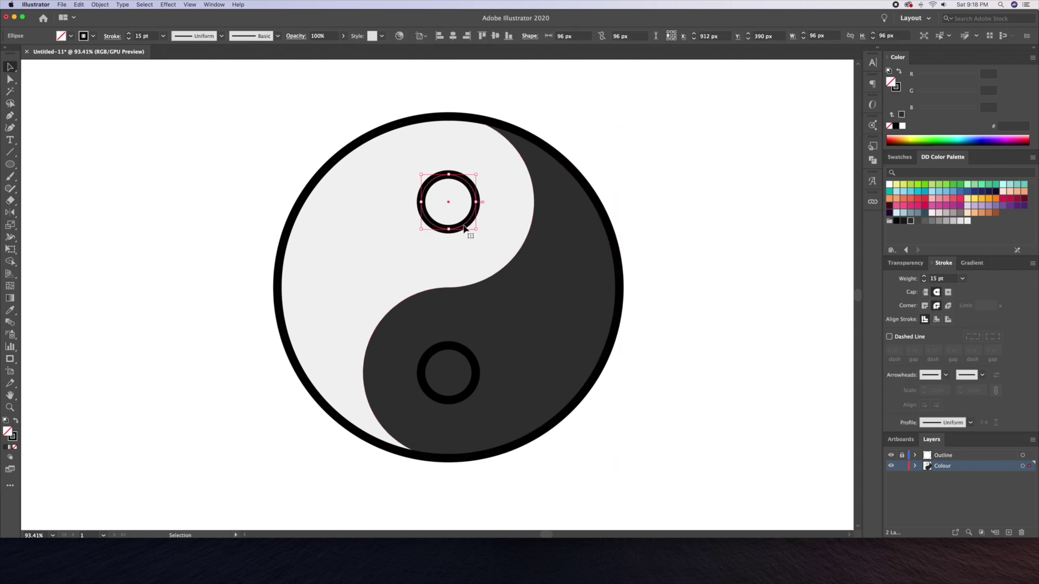
click(900, 72)
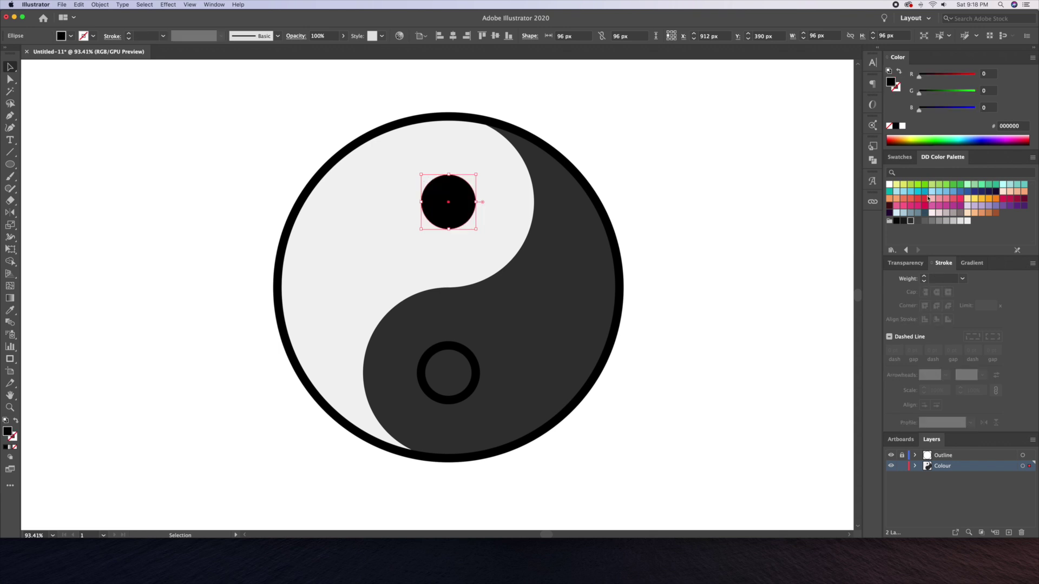
click(911, 222)
click(752, 260)
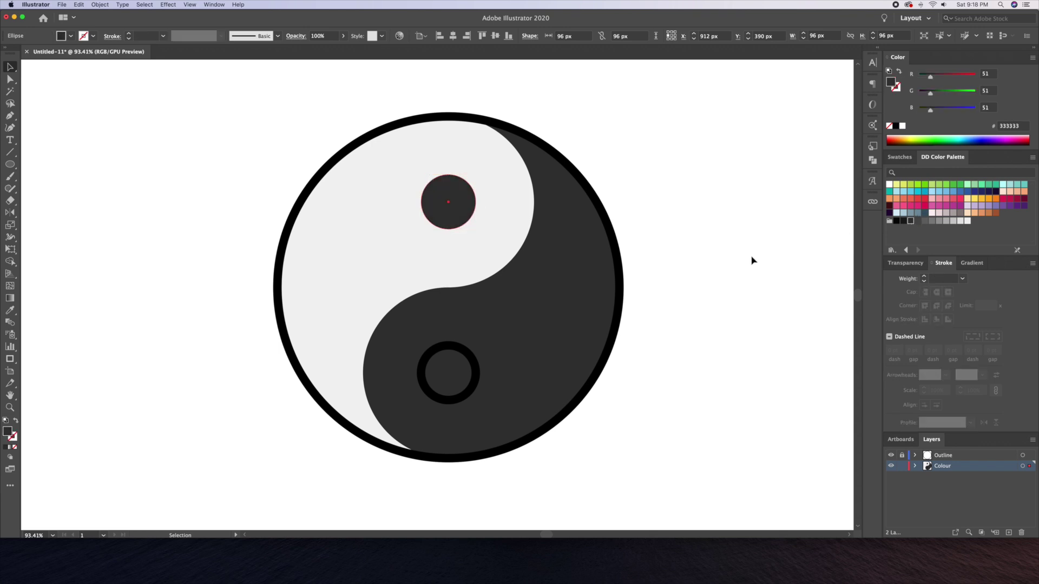
Apply the light left half's fill to the lower inner circle with the Eyedropper.
click(478, 381)
key(i)
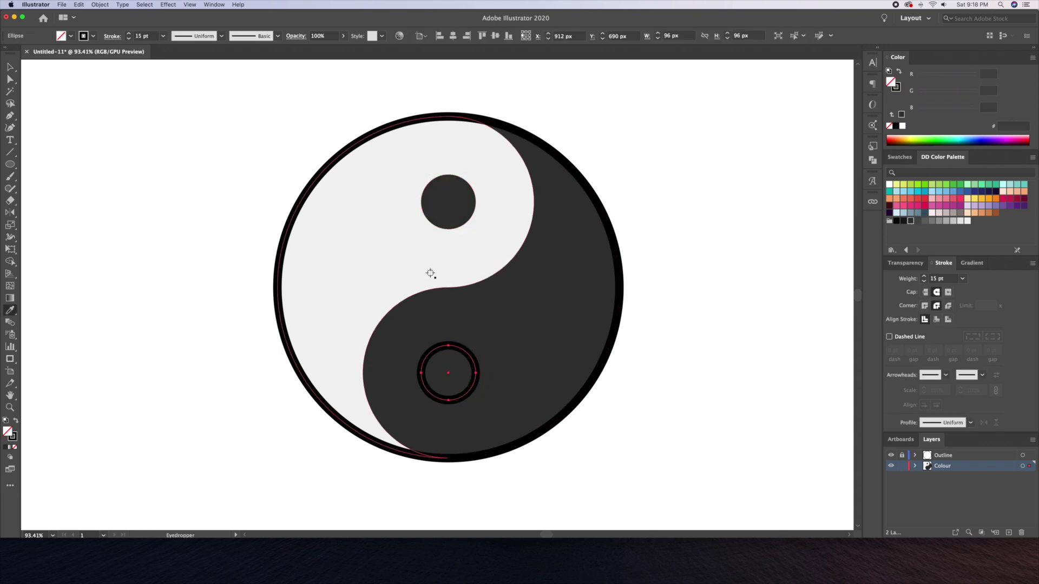
click(431, 274)
key(v)
click(688, 273)
Unlock the Outline layer.
key(z)
drag(698, 274, 637, 279)
key(space)
drag(539, 285, 602, 280)
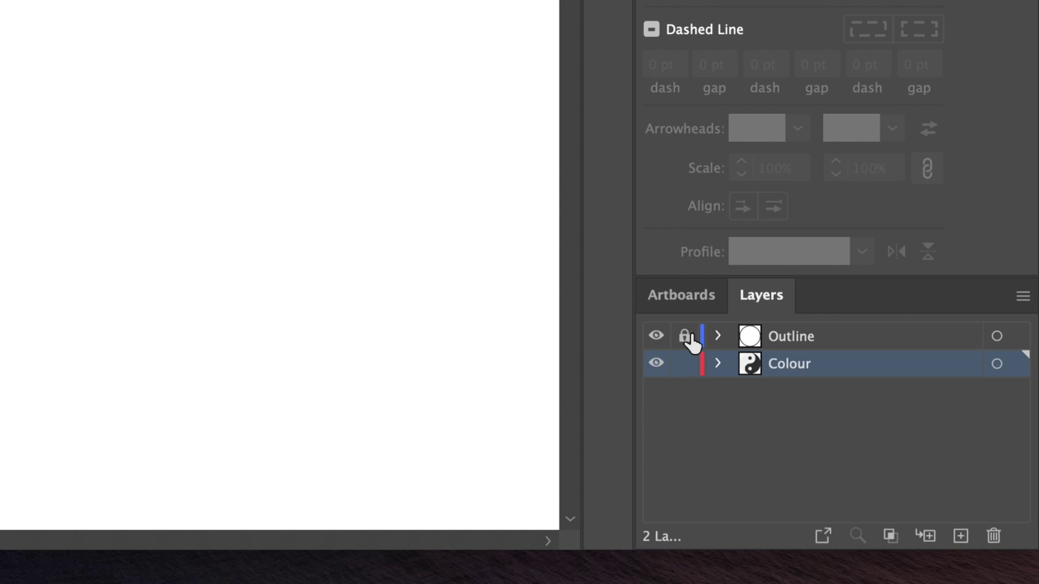
click(902, 455)
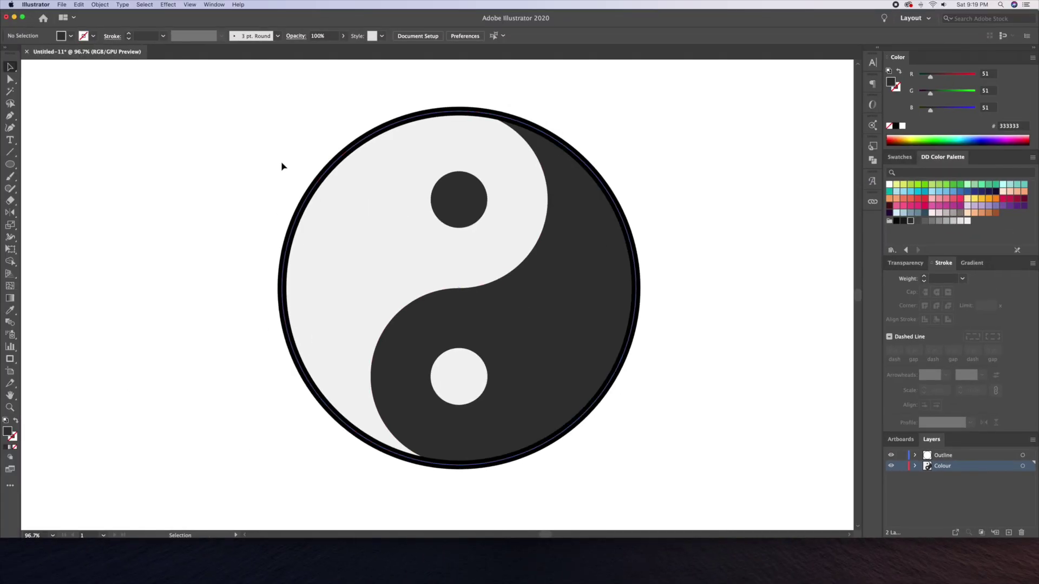
Copy the 15 pt outer circle from the Outline layer onto the Colour layer, and lock the Outline layer.
click(324, 171)
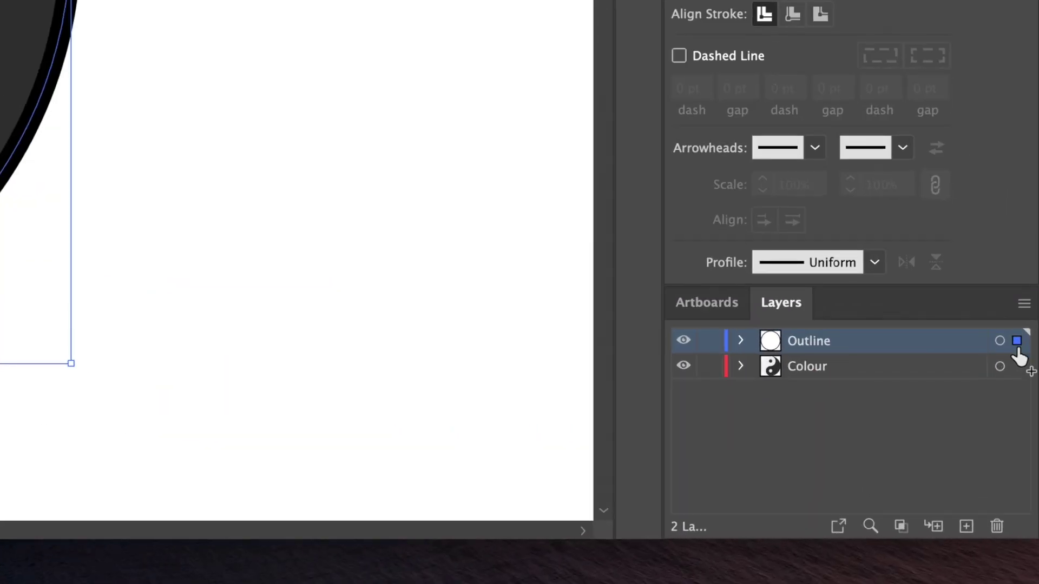
drag(1029, 455, 1030, 467)
drag(1017, 367, 1017, 366)
click(710, 340)
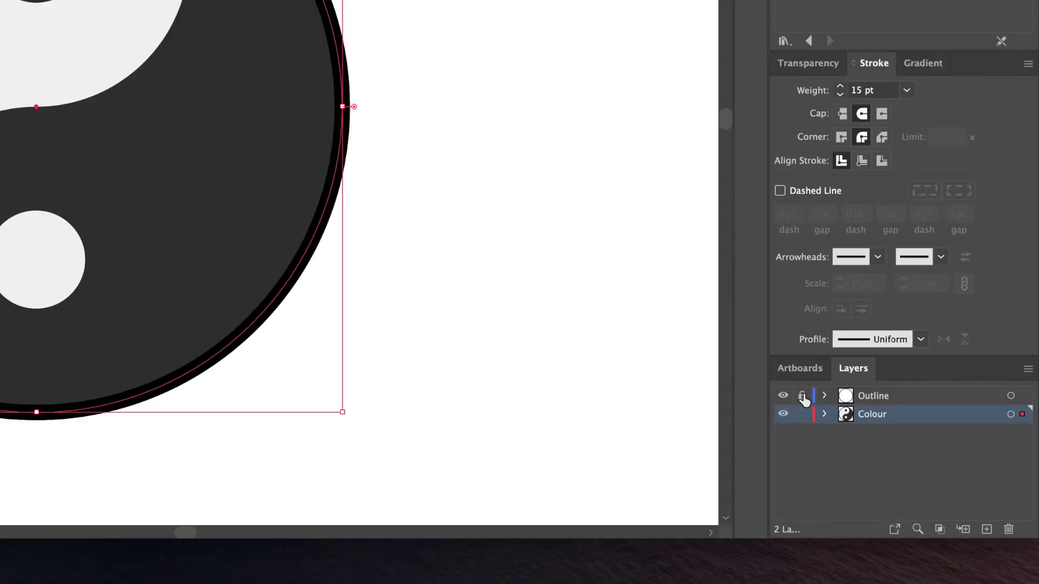
Swap the fill and stroke of the circle copy, and duplicate it about 78 px left and 58 px up.
click(25, 186)
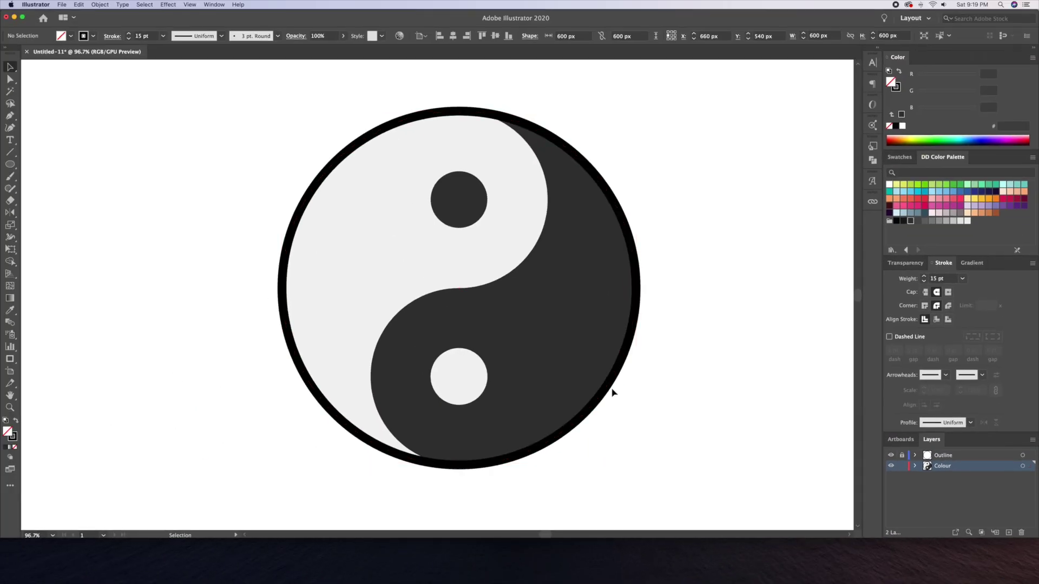
click(608, 394)
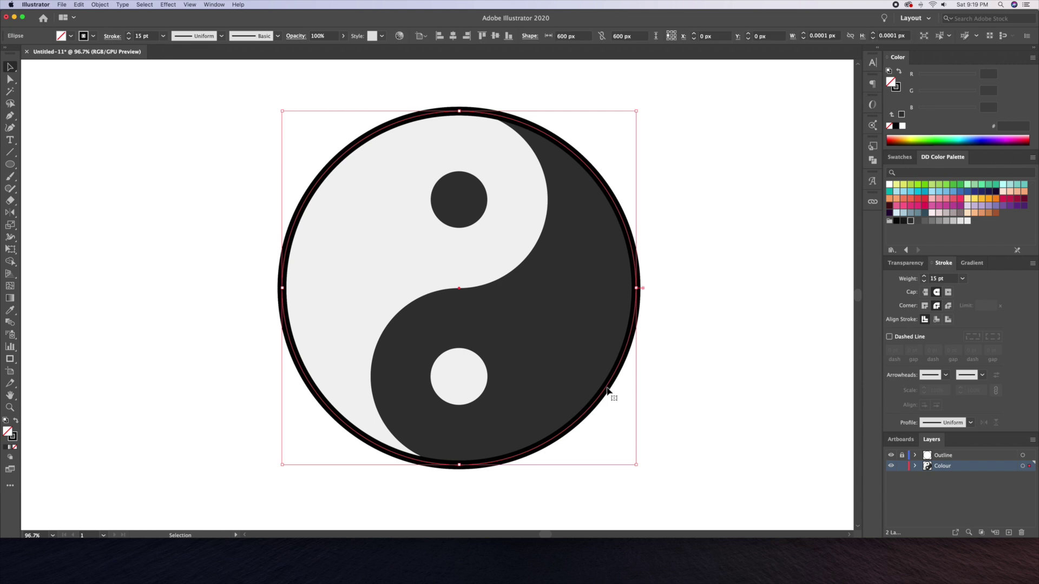
click(898, 72)
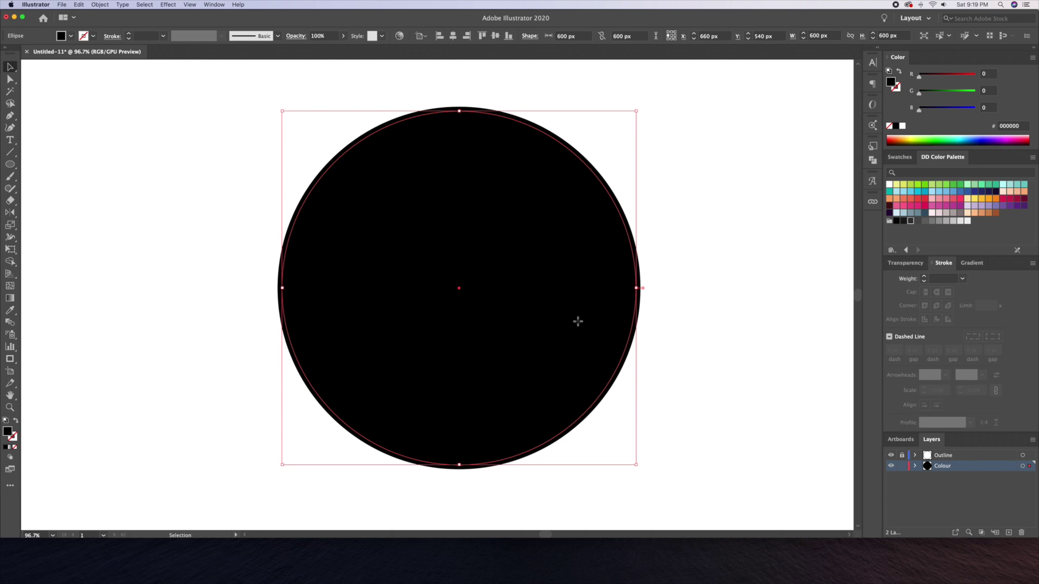
drag(578, 321, 532, 291)
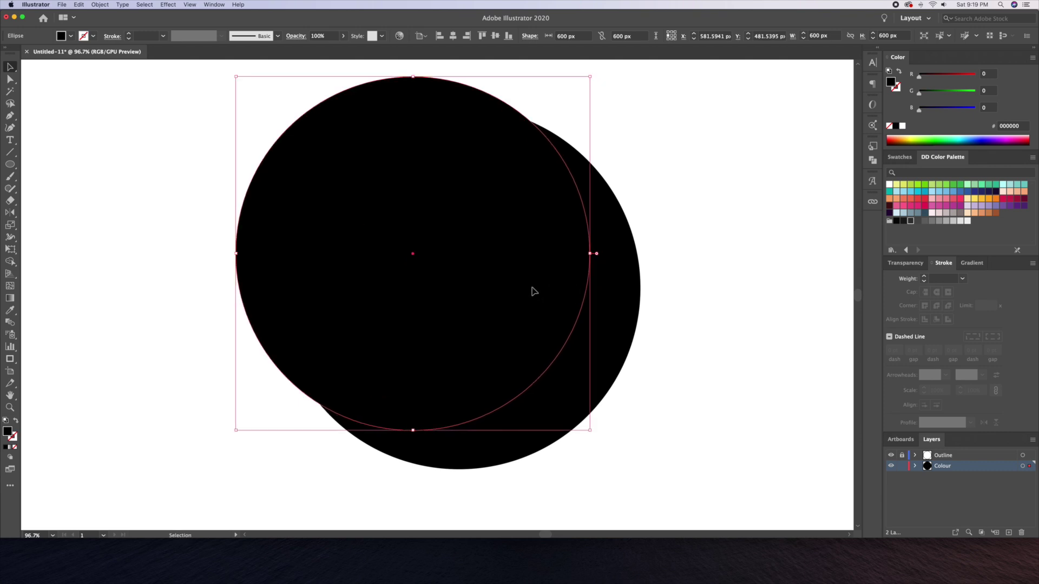
Remove the overlap and the upper-left sliver of the two black circles with the Shape Builder, leaving a lower-right crescent.
click(673, 323)
click(616, 314)
shift+click(341, 139)
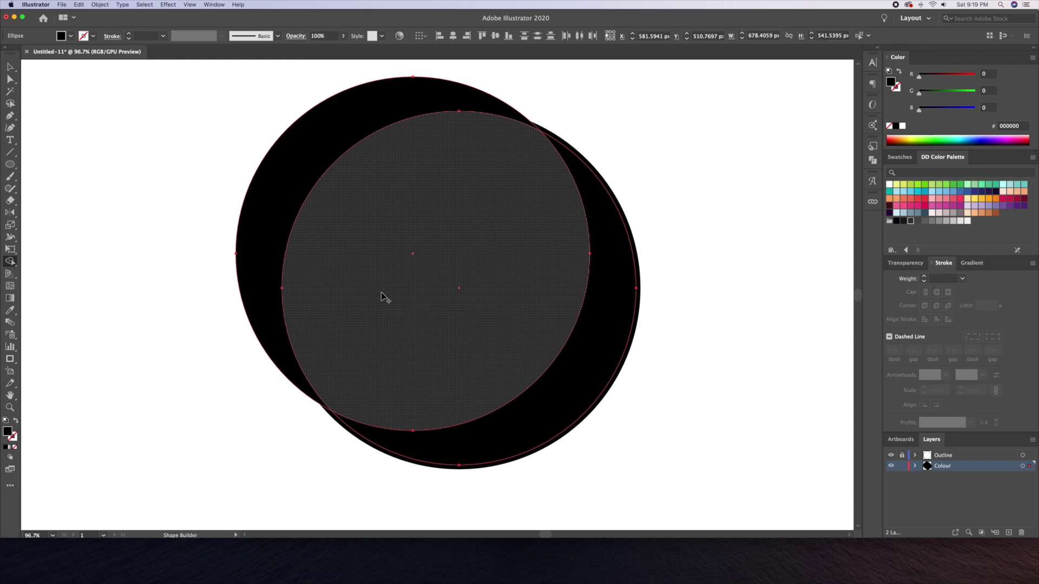
drag(399, 297, 240, 254)
key(v)
click(238, 257)
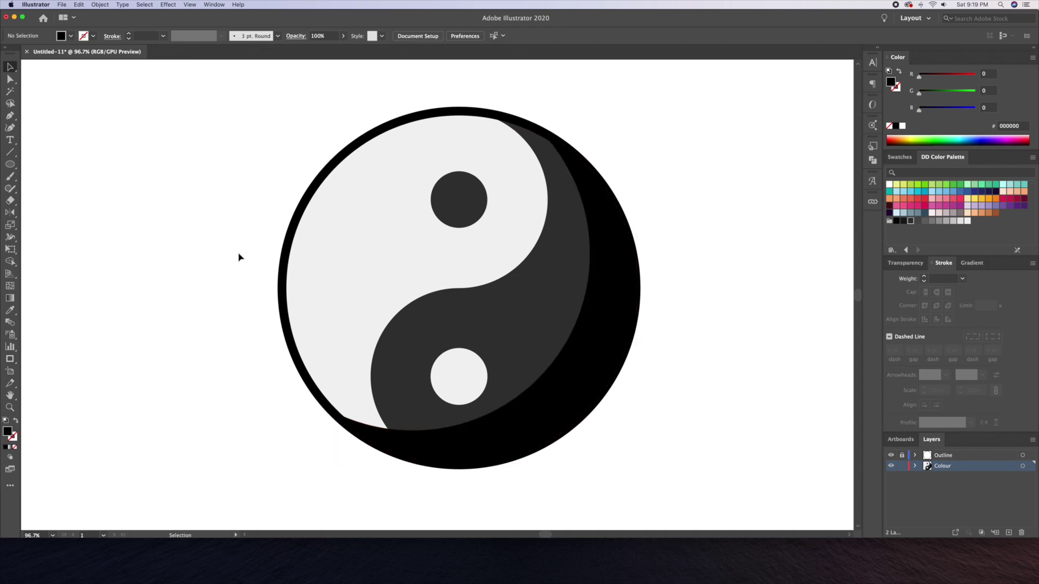
Set the opacity of the large black crescent to 25%.
click(578, 393)
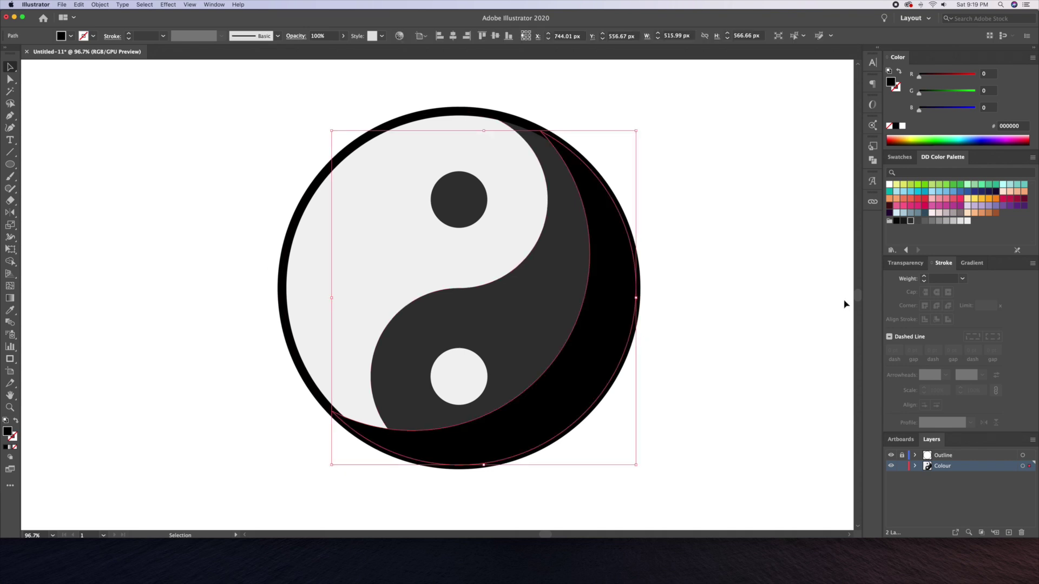
click(905, 263)
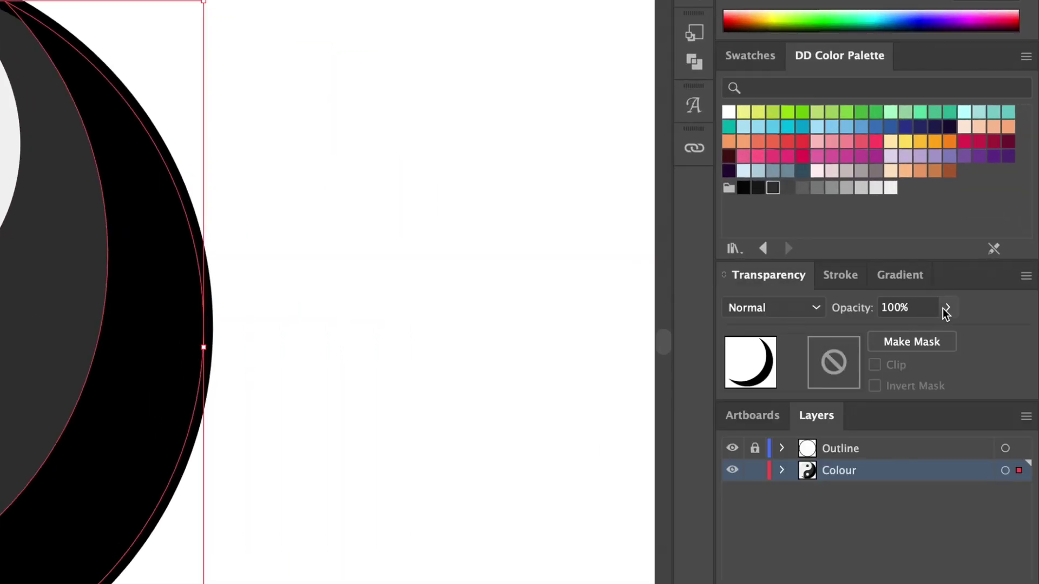
click(911, 307)
key(shift+Down)
key(shift+Down)
key(shift+Down)
key(shift+Down)
key(shift+Down)
key(shift+Down)
key(shift+Down)
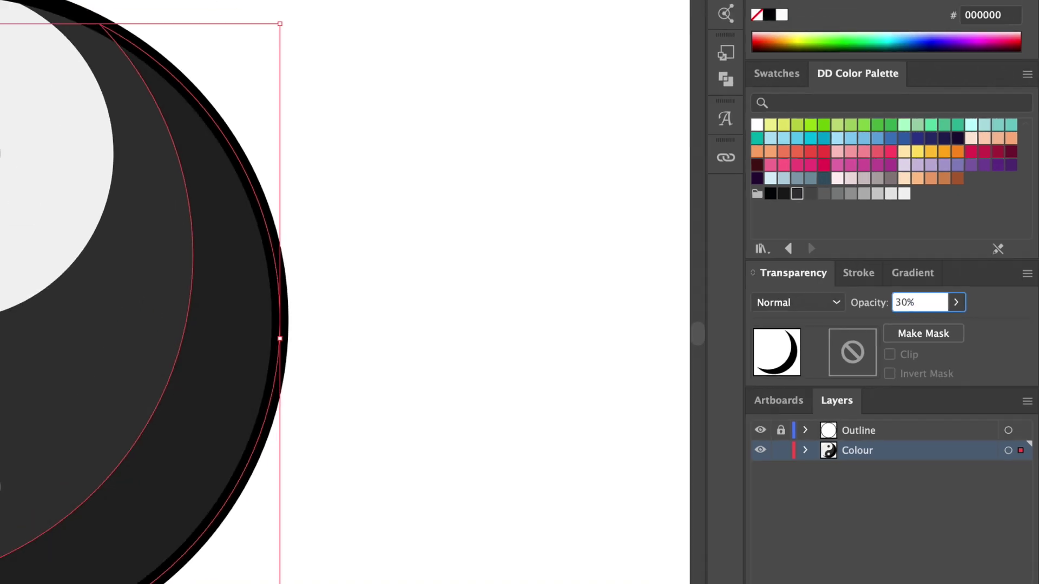
text(25)
click(464, 292)
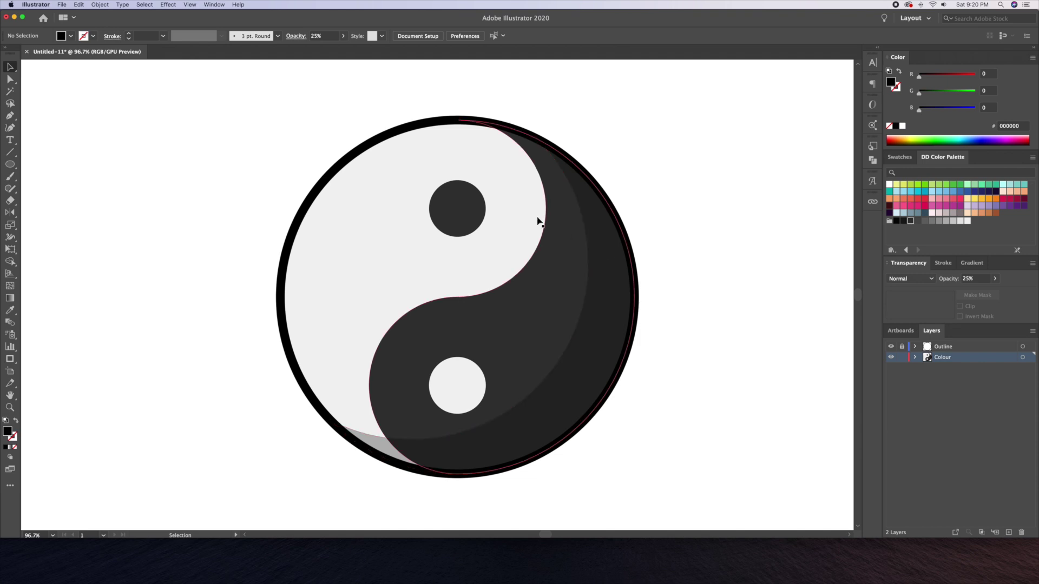
Copy the upper dark dot and paste two copies of it in place.
key(z)
click(444, 197)
key(v)
click(493, 229)
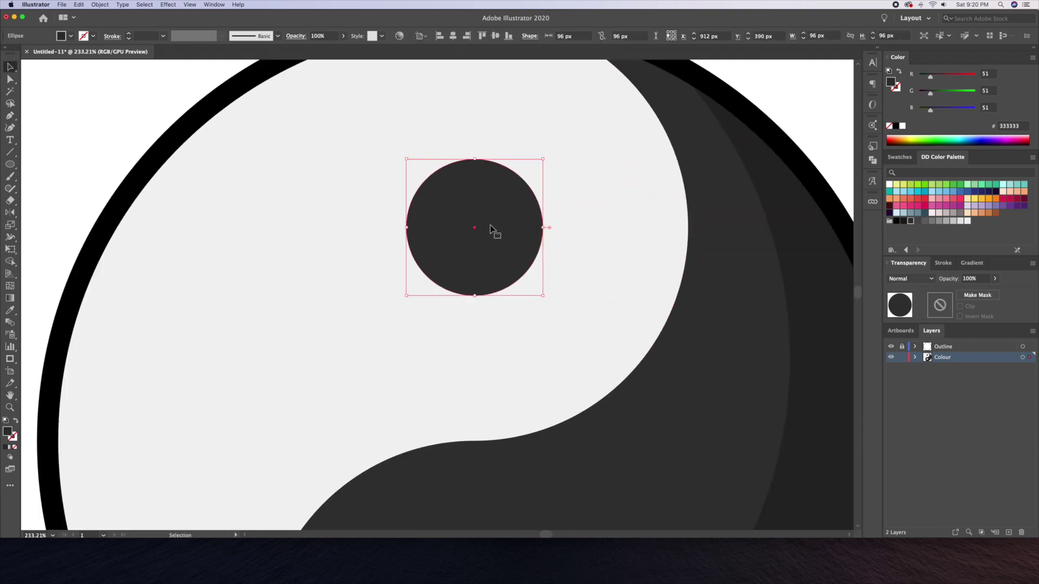
click(101, 4)
mouse_move(79, 4)
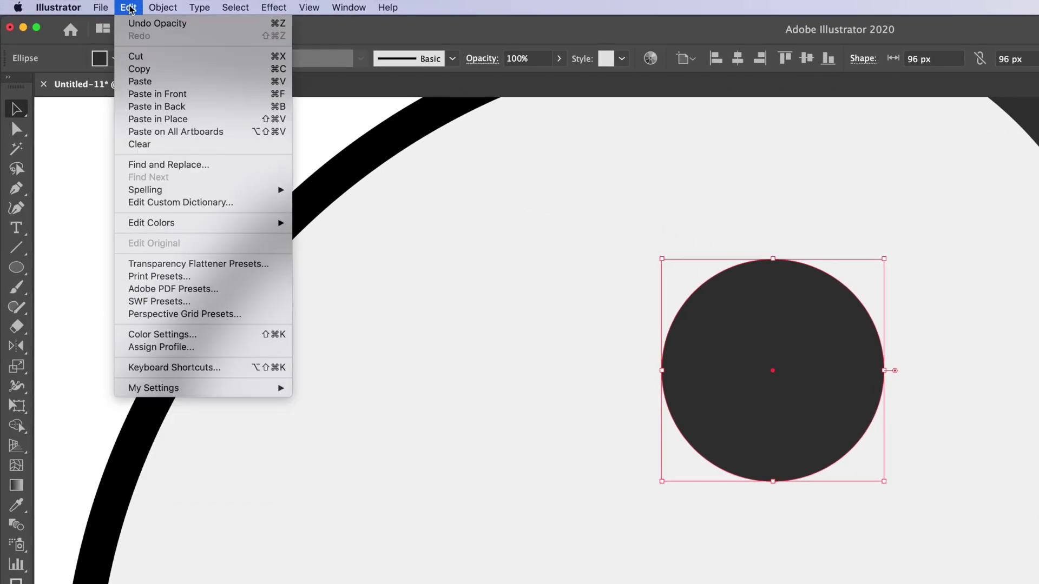
click(155, 69)
click(128, 8)
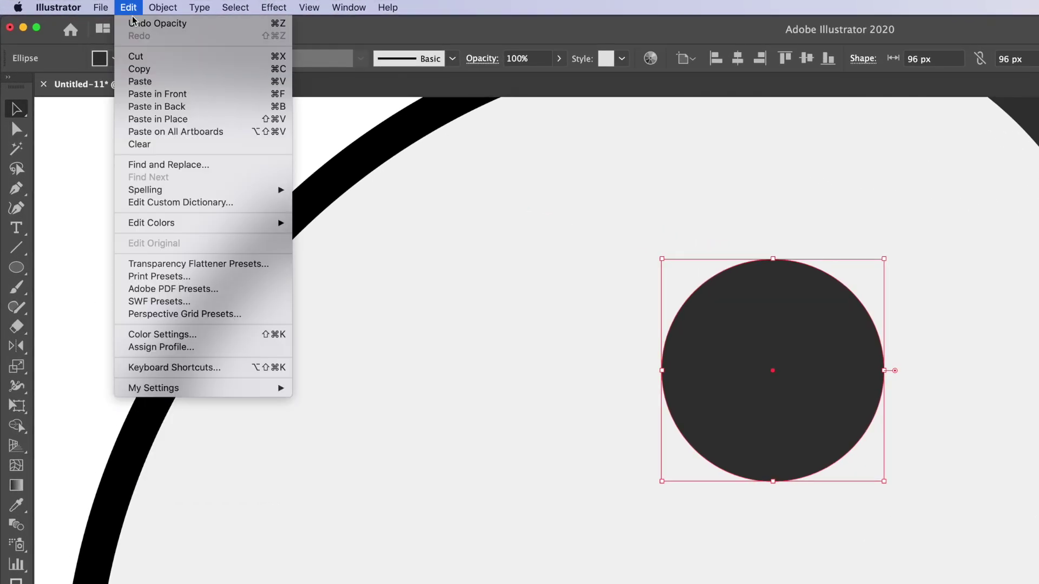
click(179, 119)
click(128, 7)
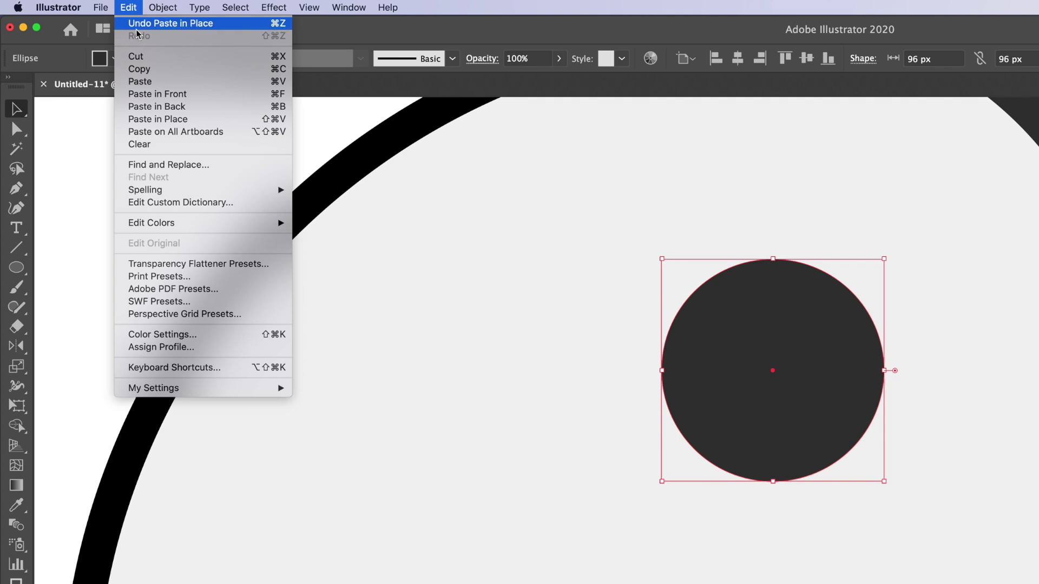
click(166, 121)
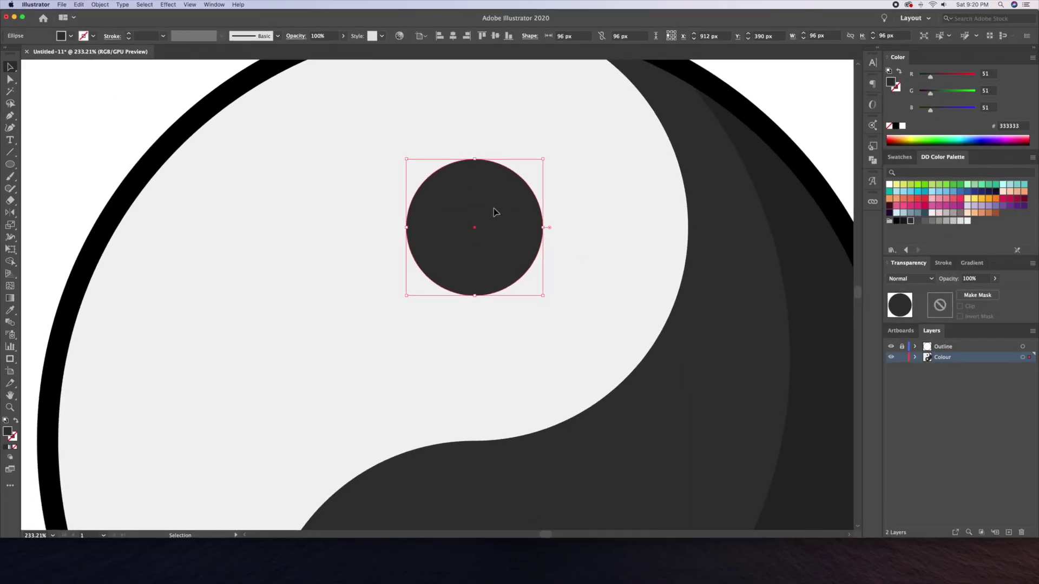
drag(493, 209, 391, 183)
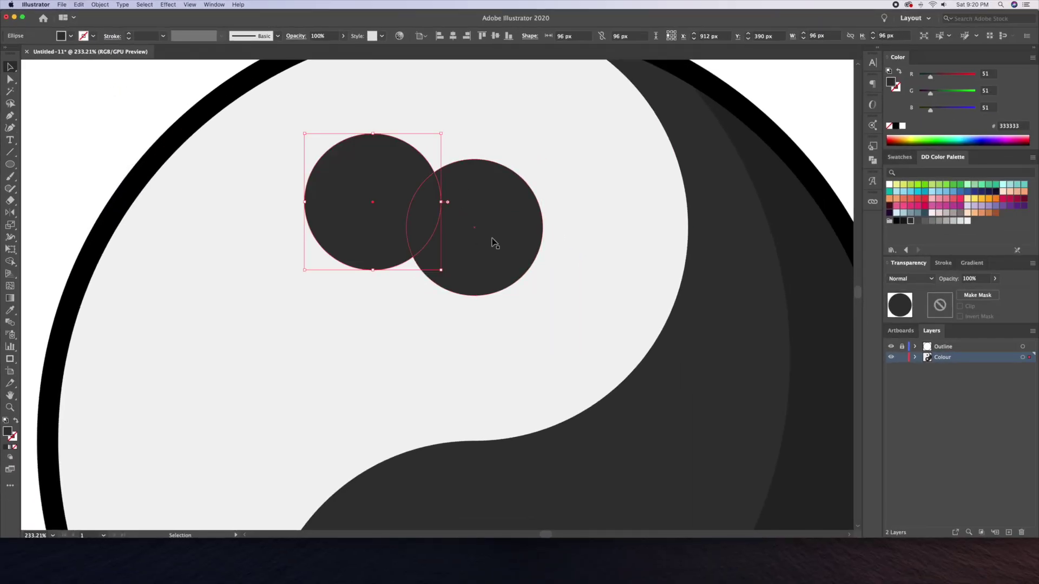
drag(491, 238, 480, 301)
key(super+z)
key(super+z)
Offset the top dot copy about 19 px left and 13 px up, and cut a lower-right crescent from the copies with the Shape Builder.
drag(513, 250, 485, 228)
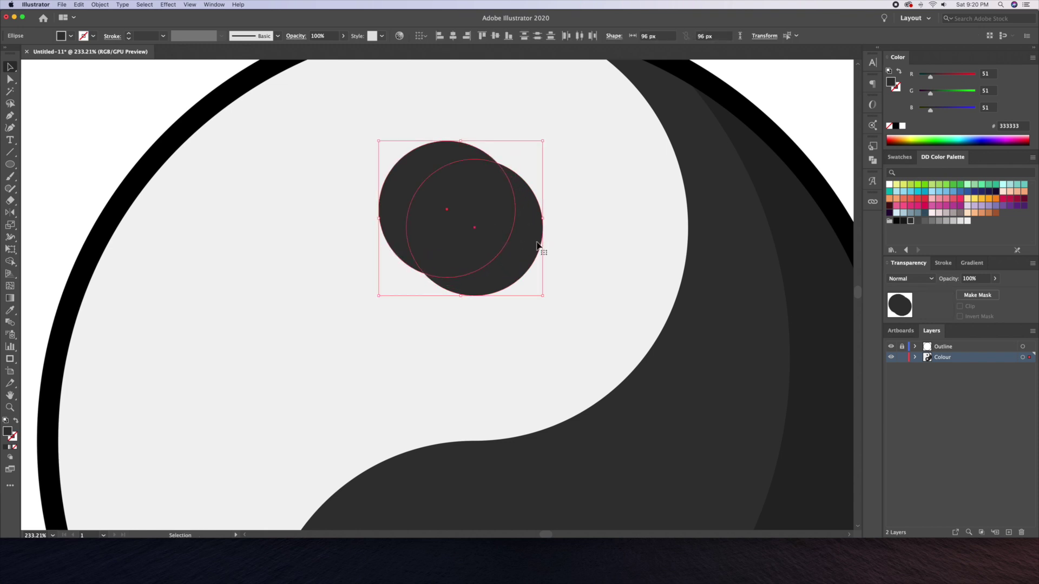
key(shift+m)
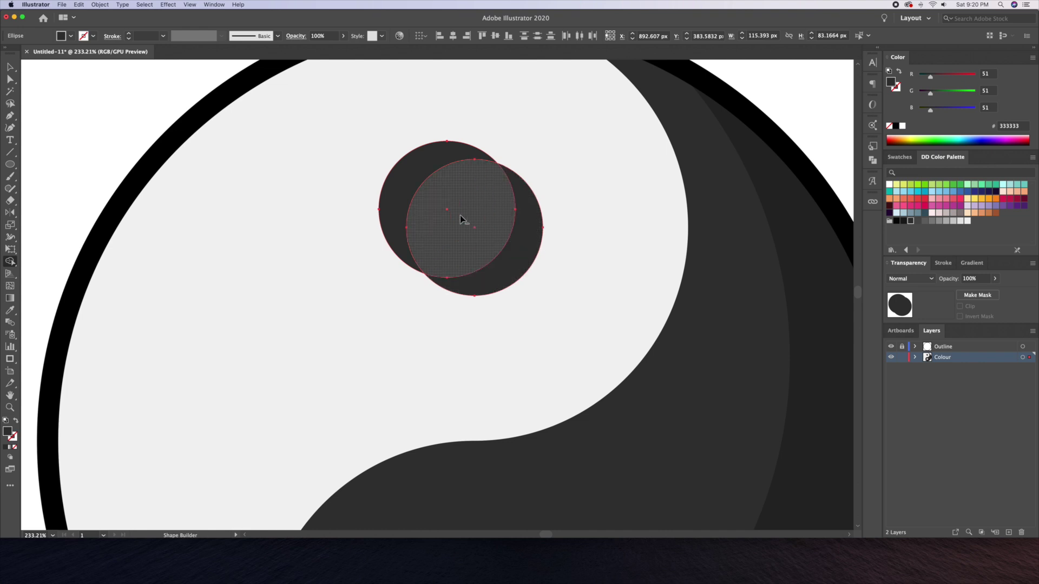
alt+click(399, 197)
key(v)
click(126, 138)
drag(519, 242, 576, 279)
key(super+z)
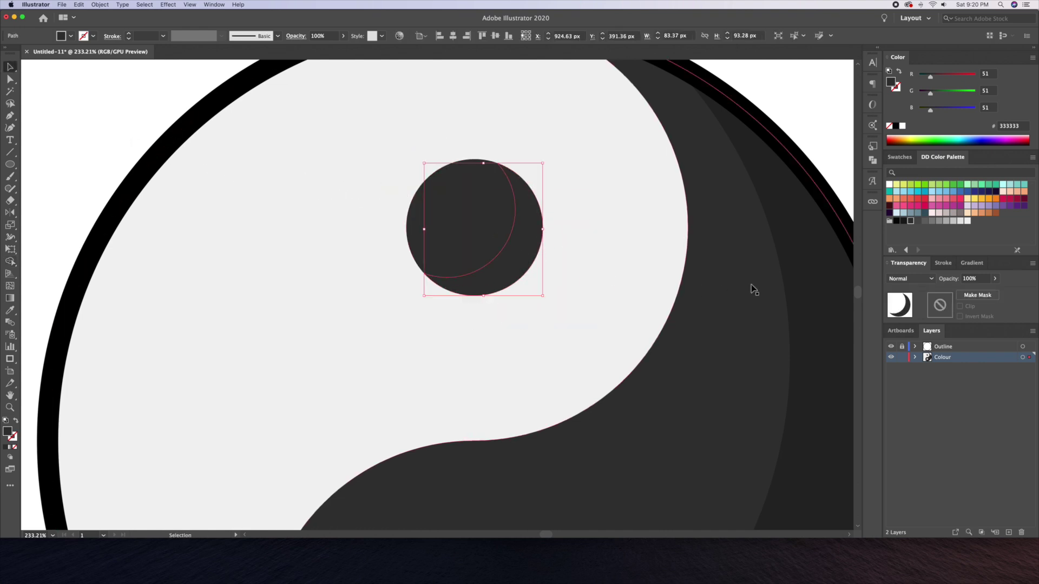
Apply the large shadow crescent's black fill and 25% opacity to the upper dot's crescent with the Eyedropper.
key(i)
click(799, 260)
key(v)
click(104, 90)
key(z)
alt+click(95, 99)
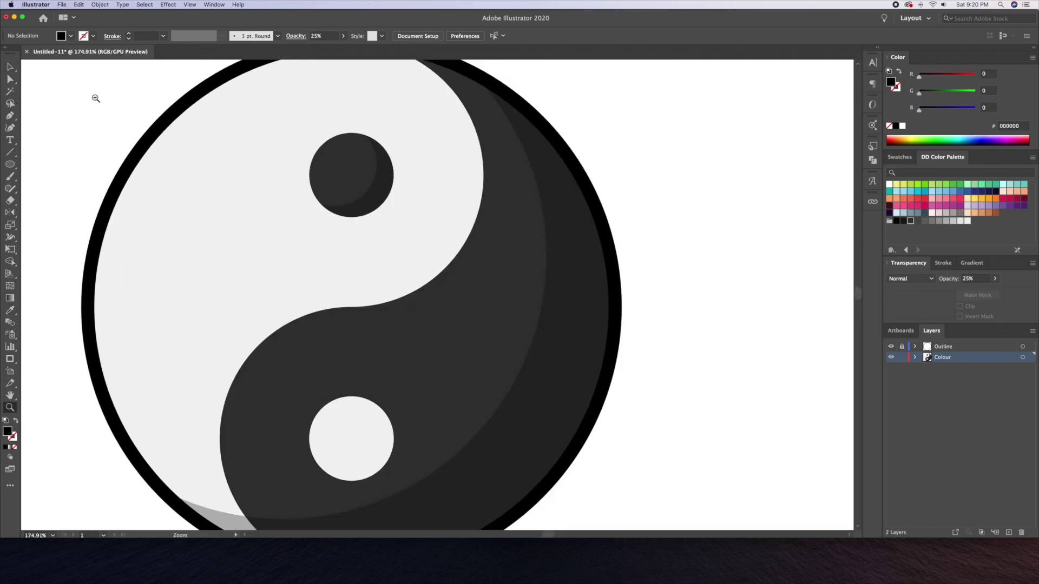
Duplicate the upper dot's shadow crescent onto the lower light dot and set the duplicate's opacity to 10%.
drag(245, 209, 269, 161)
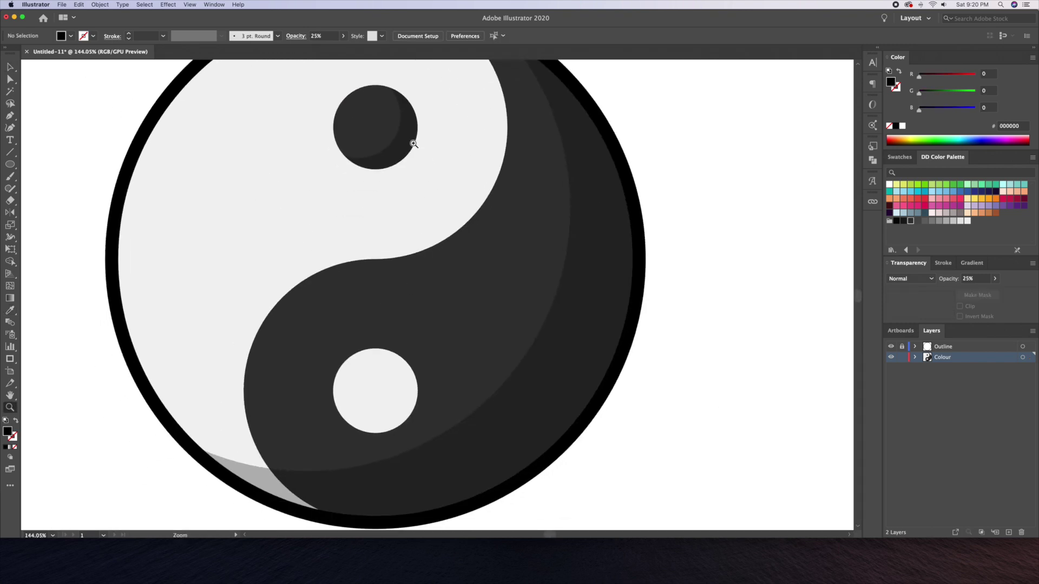
key(v)
drag(409, 145, 401, 409)
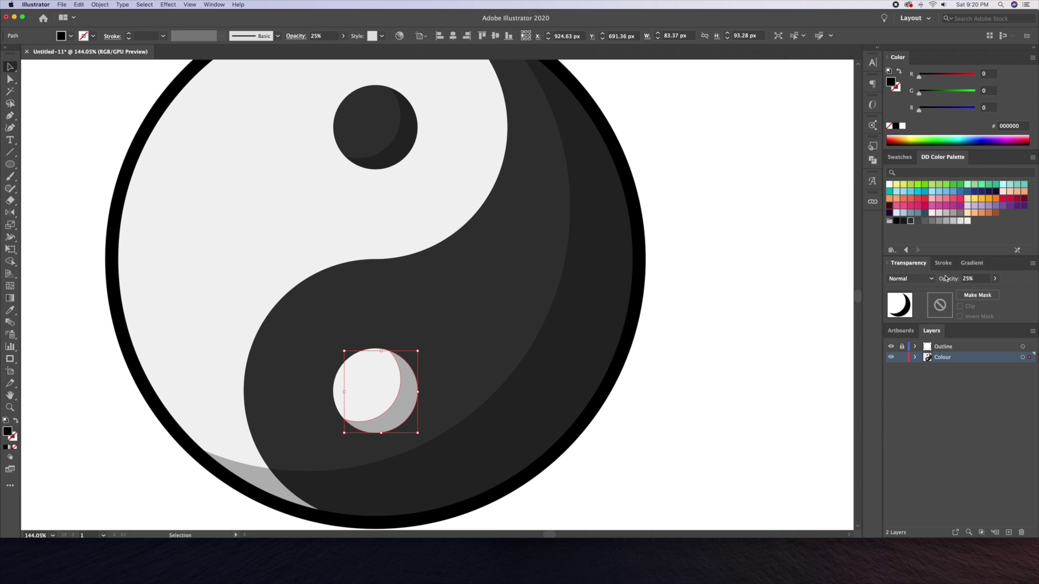
click(970, 278)
text(10)
key(Return)
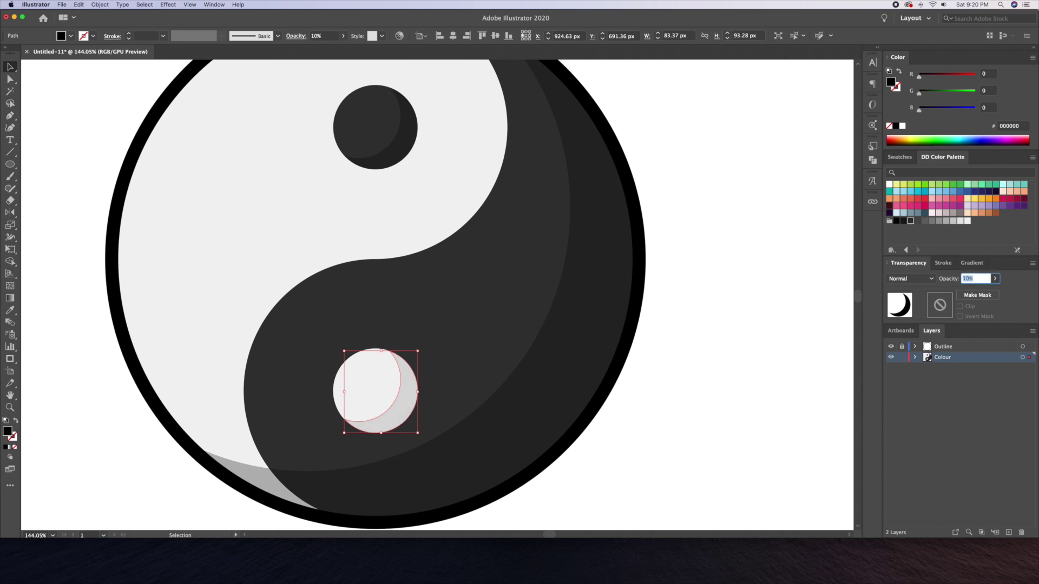
click(692, 287)
Unlock the Outline layer.
key(z)
drag(705, 278, 661, 310)
key(space)
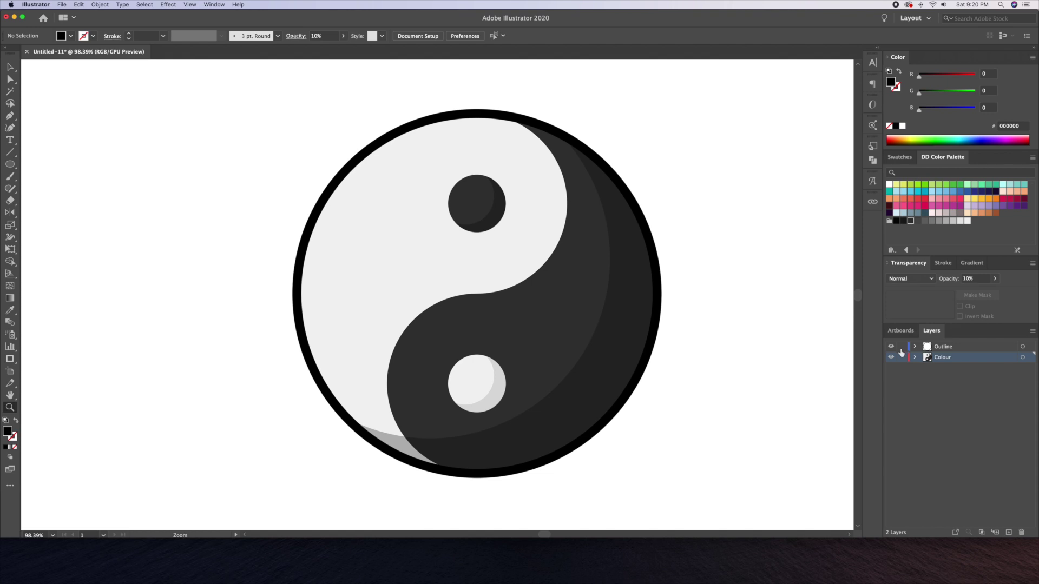
key(v)
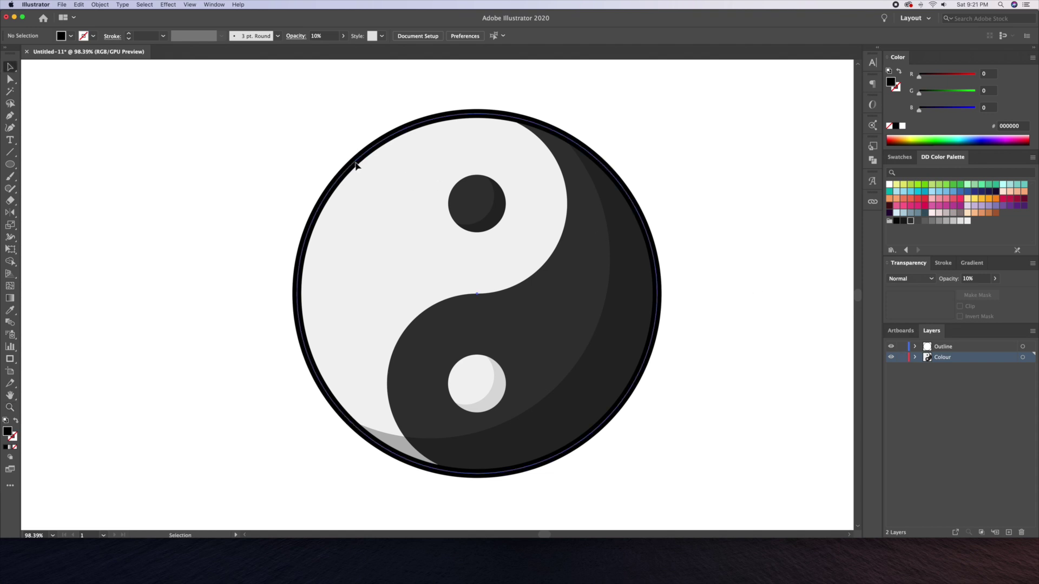
Offset the outer outline circle inward with Offset Path to make a 520 px circle, and place the new circle on the Colour layer.
click(355, 162)
click(100, 5)
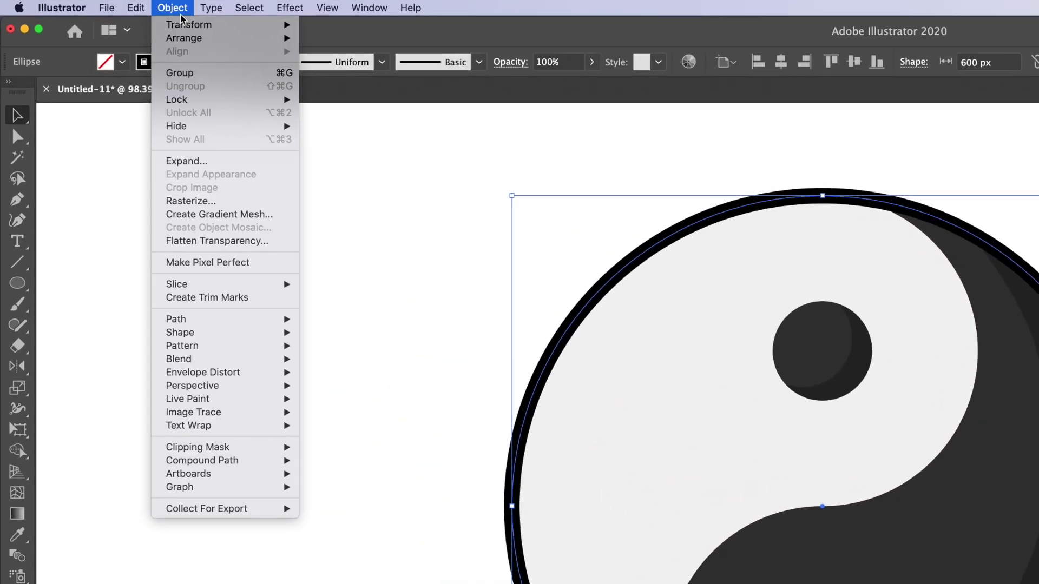
mouse_move(131, 189)
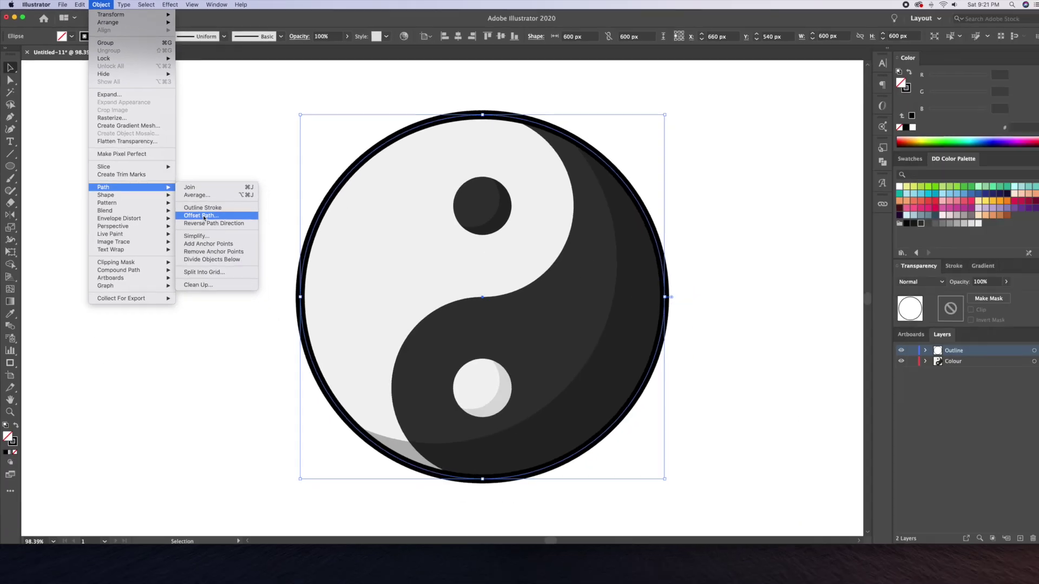
click(343, 367)
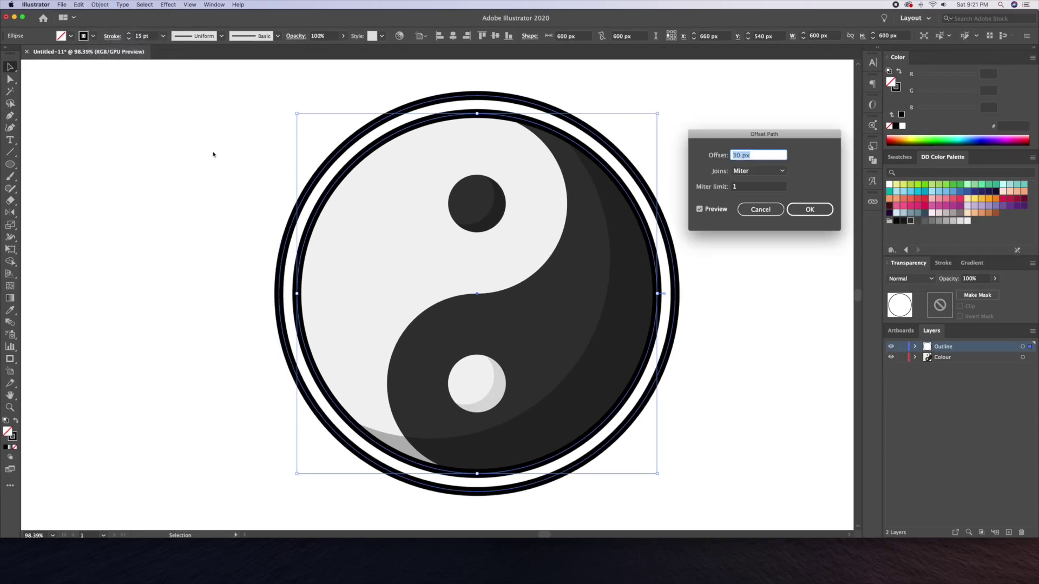
text(-30)
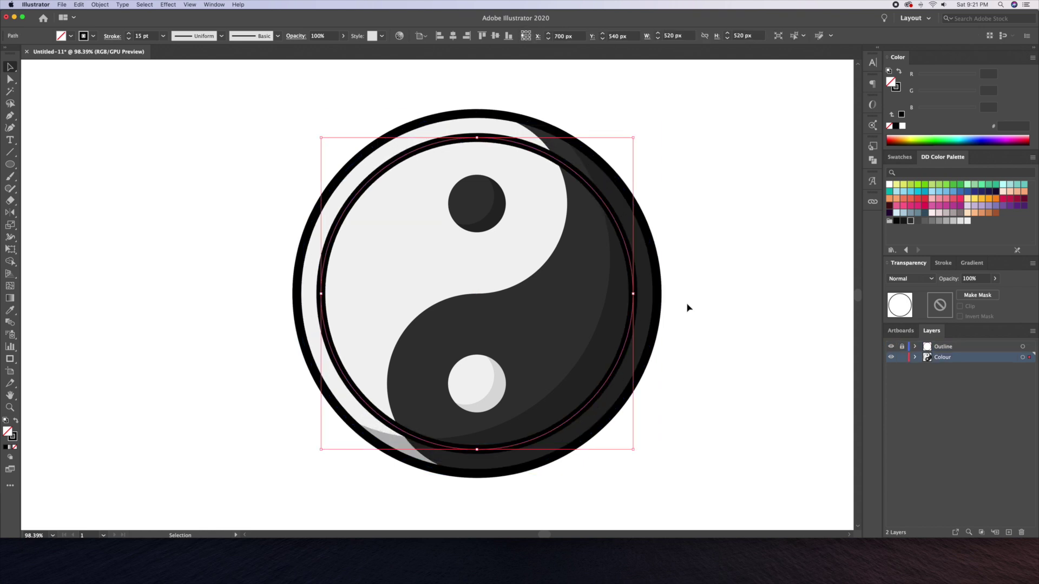
click(686, 306)
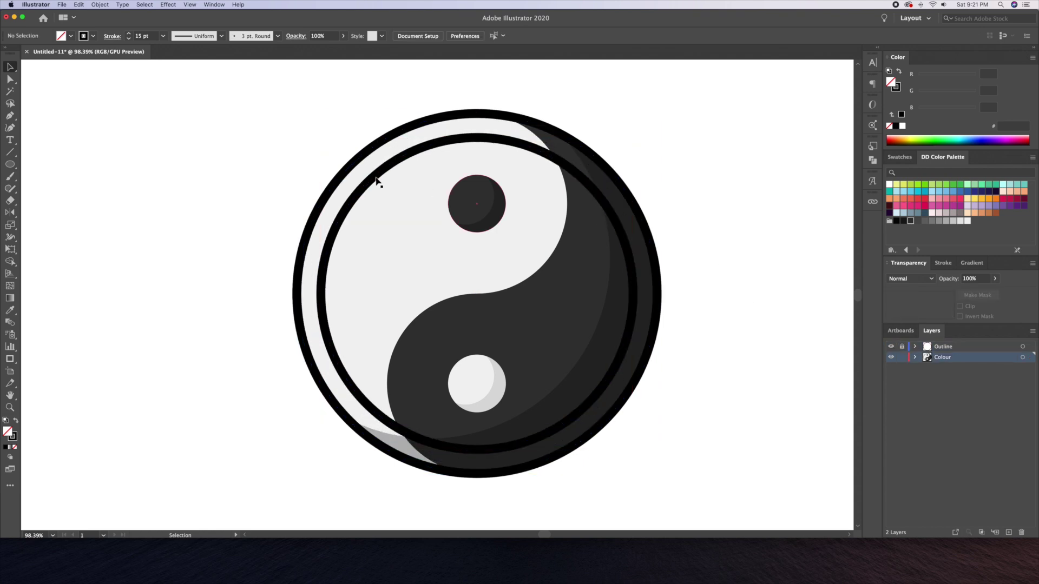
Delete the inner circle's anchor points with Direct Selection, keeping only the arc between its left and upper-left anchors.
click(375, 180)
key(a)
click(625, 324)
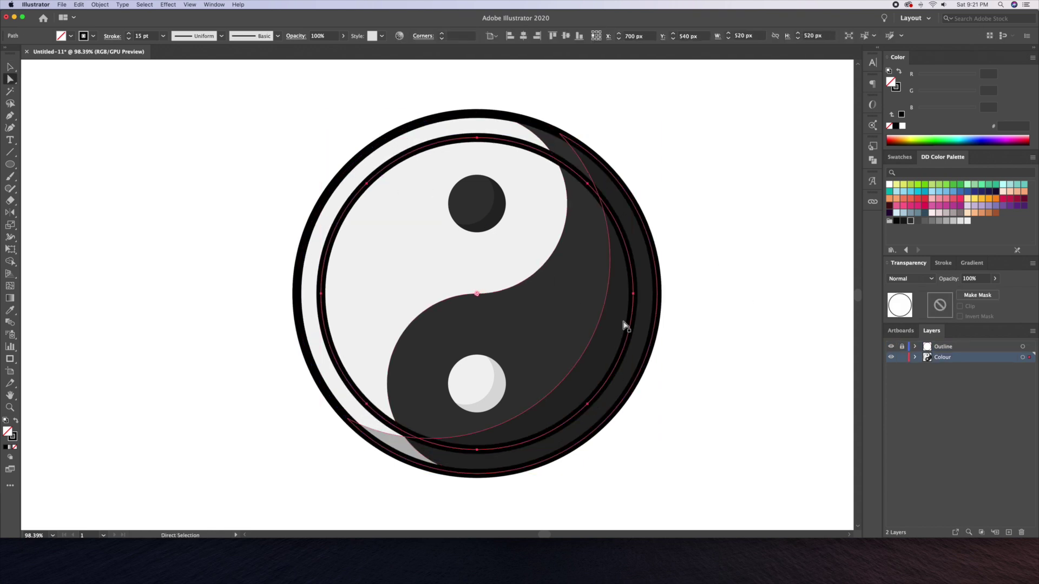
click(632, 295)
key(Delete)
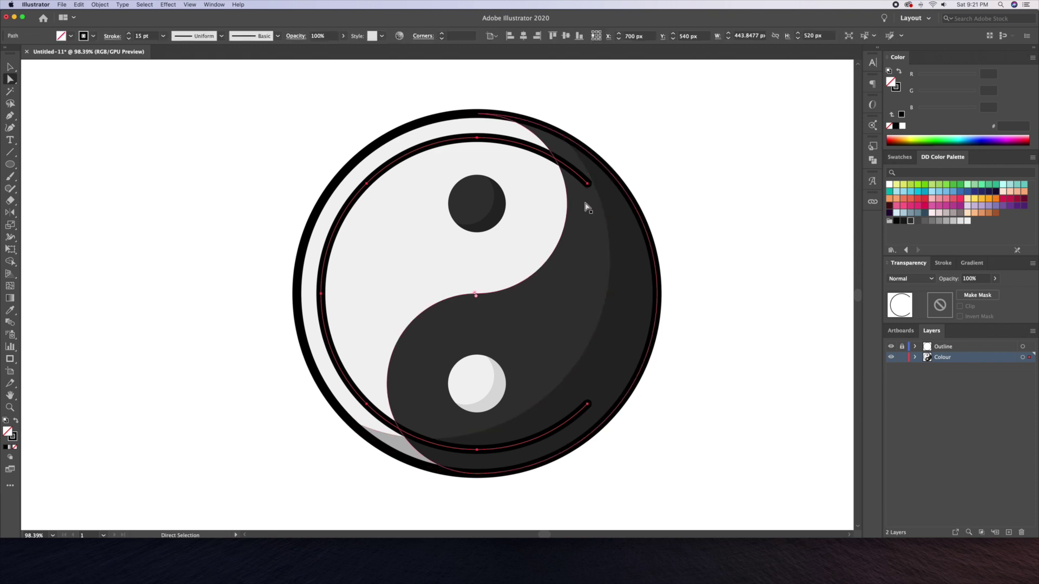
click(588, 184)
key(Delete)
click(589, 406)
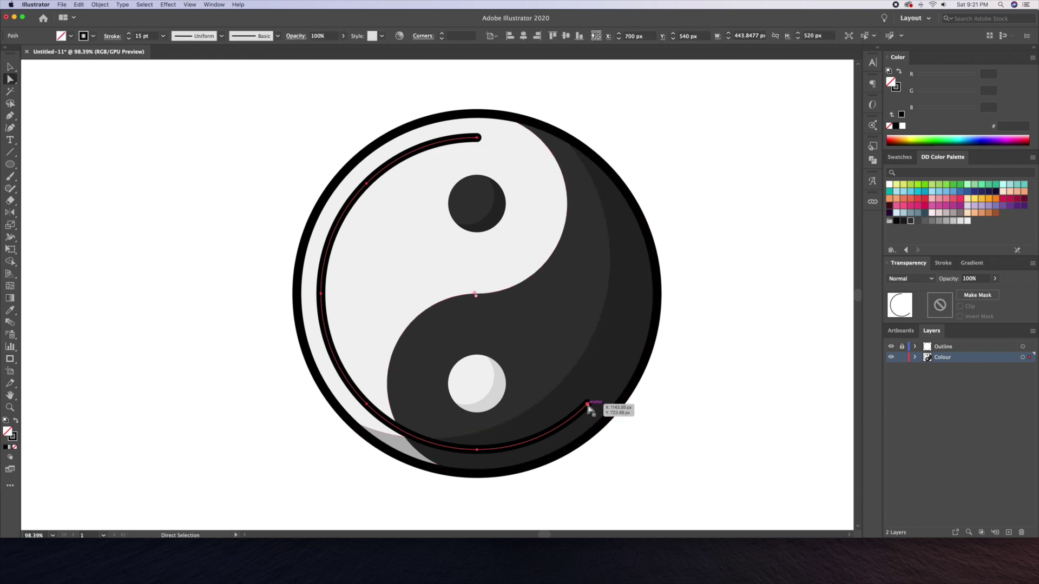
key(Delete)
click(477, 138)
key(Delete)
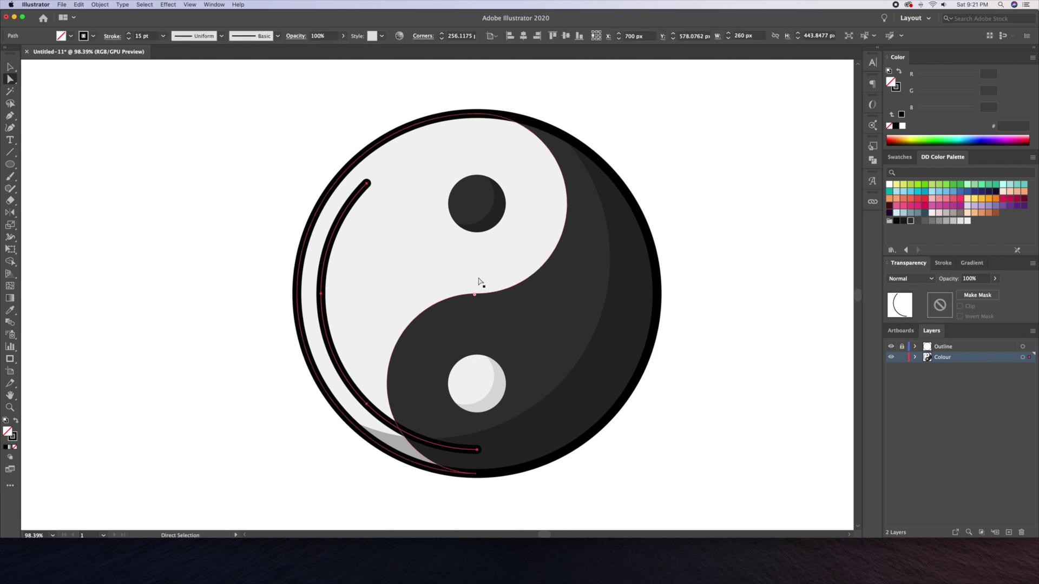
key(Delete)
click(367, 404)
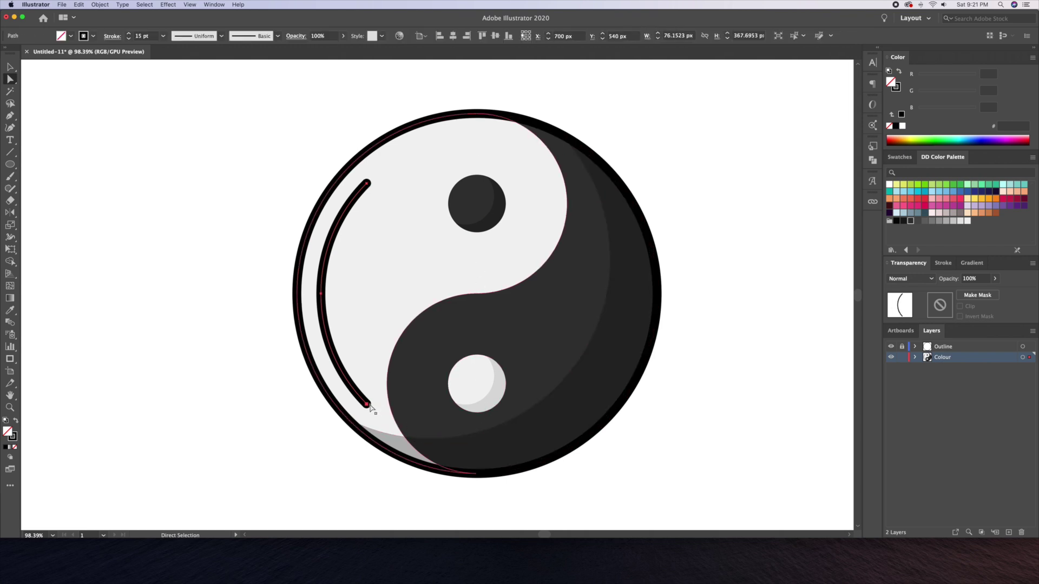
key(Delete)
key(v)
click(187, 224)
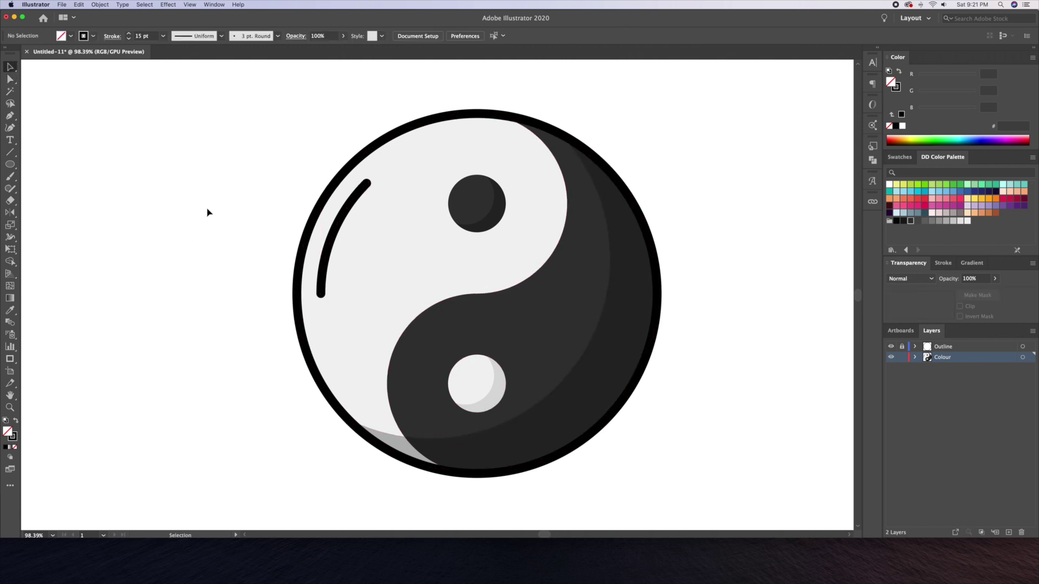
Widen the middle of the upper-left arc to about 54 px with the Width tool.
scroll(207, 211, up, 3)
click(342, 221)
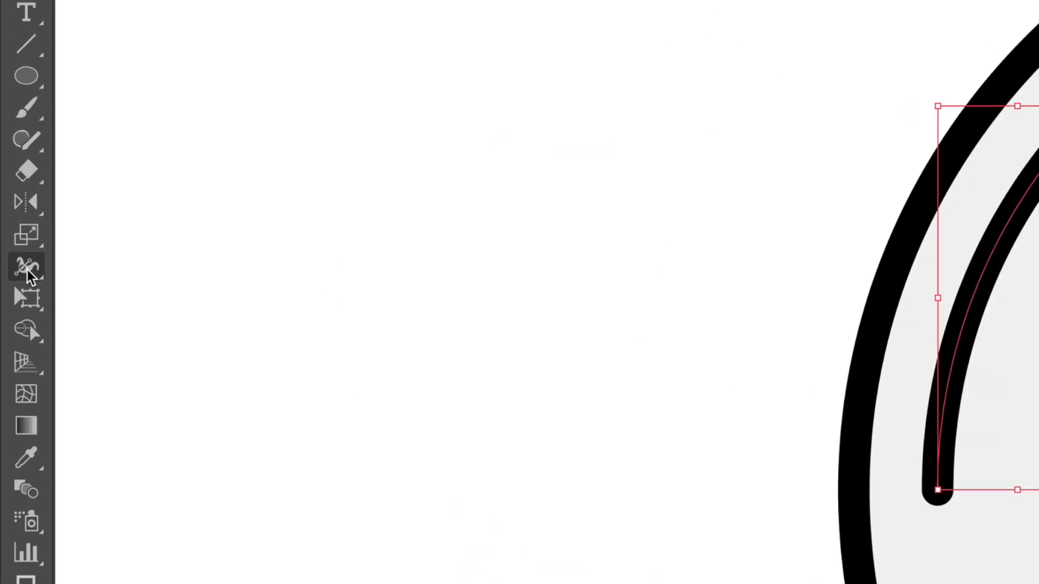
click(10, 237)
drag(980, 266, 1032, 299)
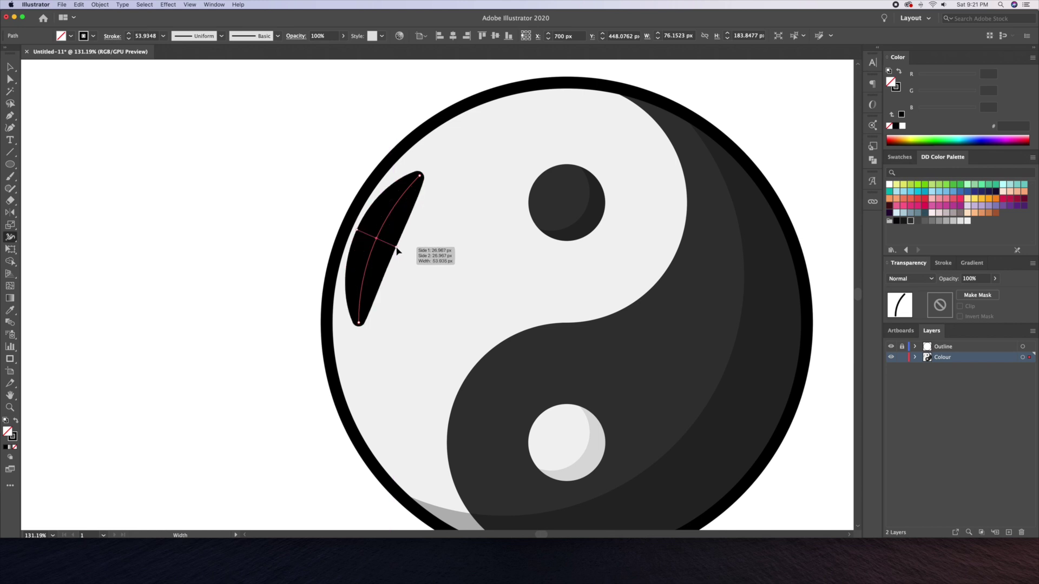
drag(397, 250, 375, 238)
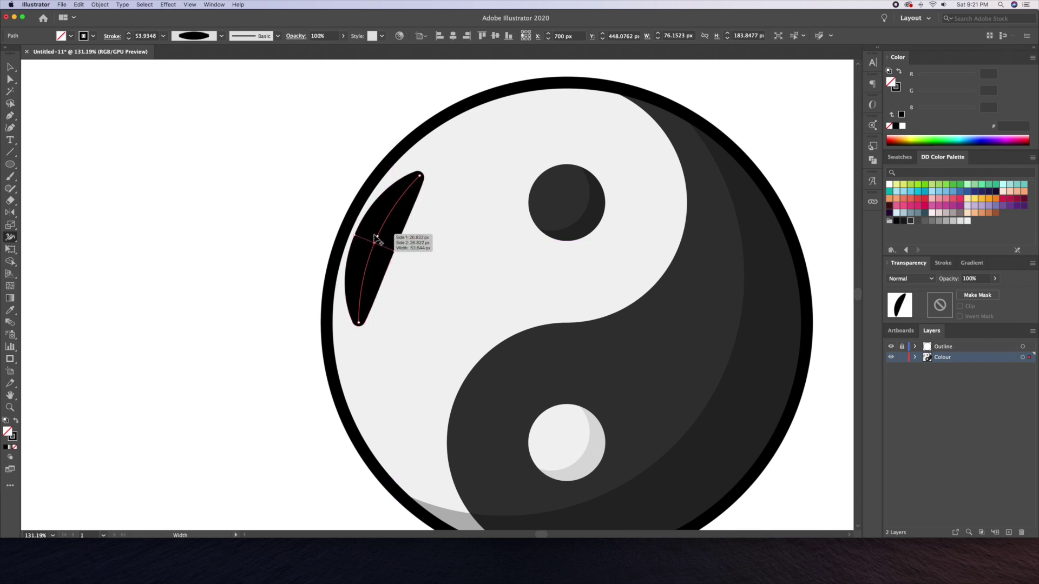
Reduce the highlight arc's stroke weight to 40 pt and move the arc slightly away from the outline circle.
click(942, 263)
click(924, 281)
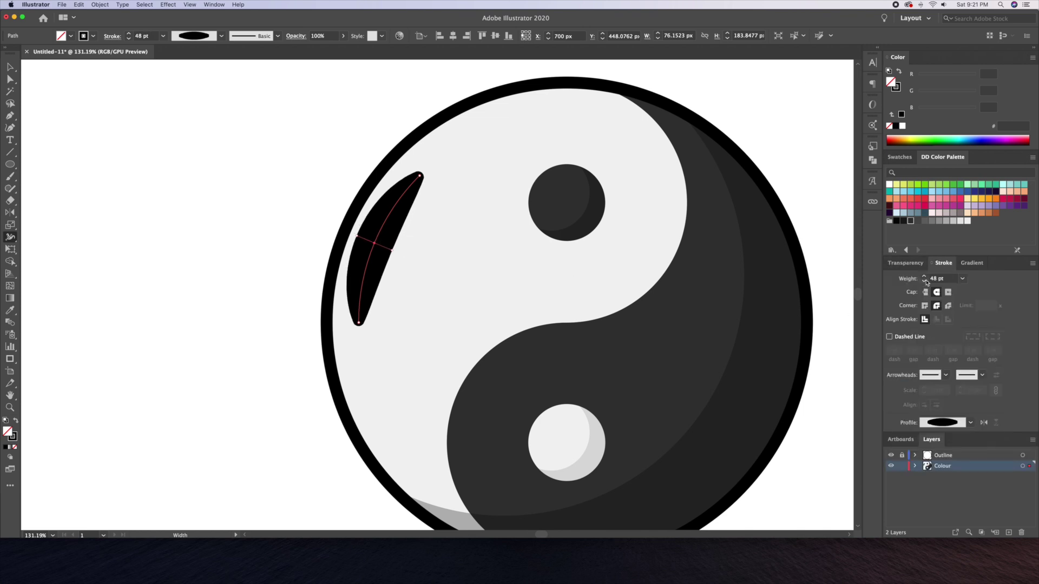
key(v)
drag(394, 211, 398, 209)
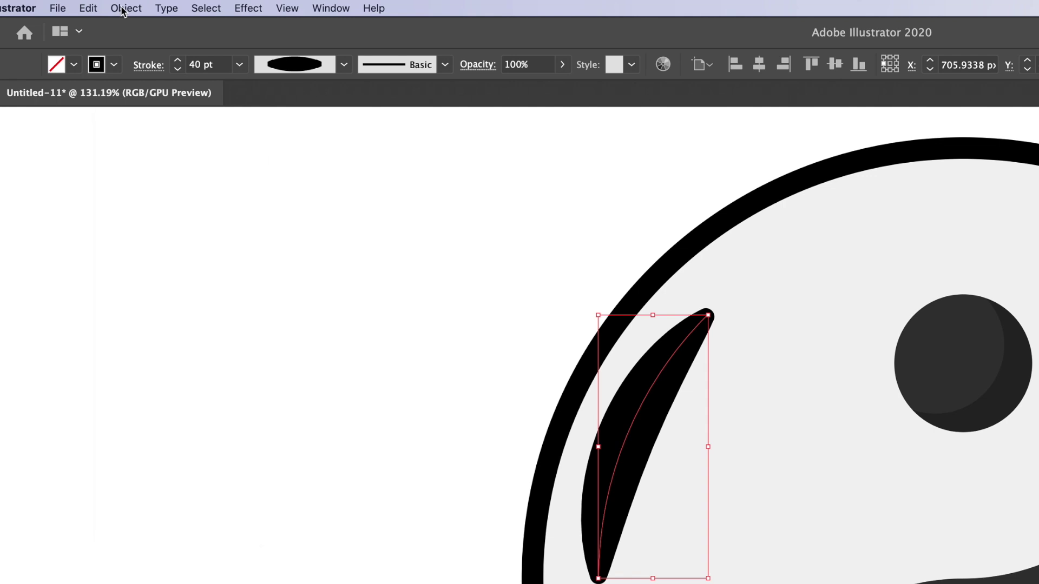
Convert the highlight arc to a filled shape with Outline Stroke and fill it white.
click(124, 8)
mouse_move(178, 331)
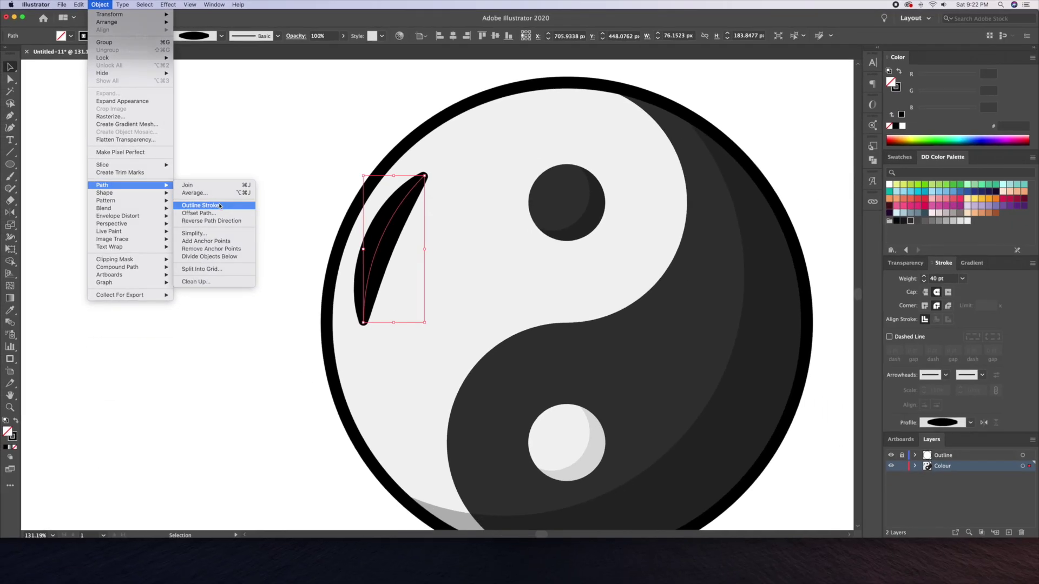
click(305, 368)
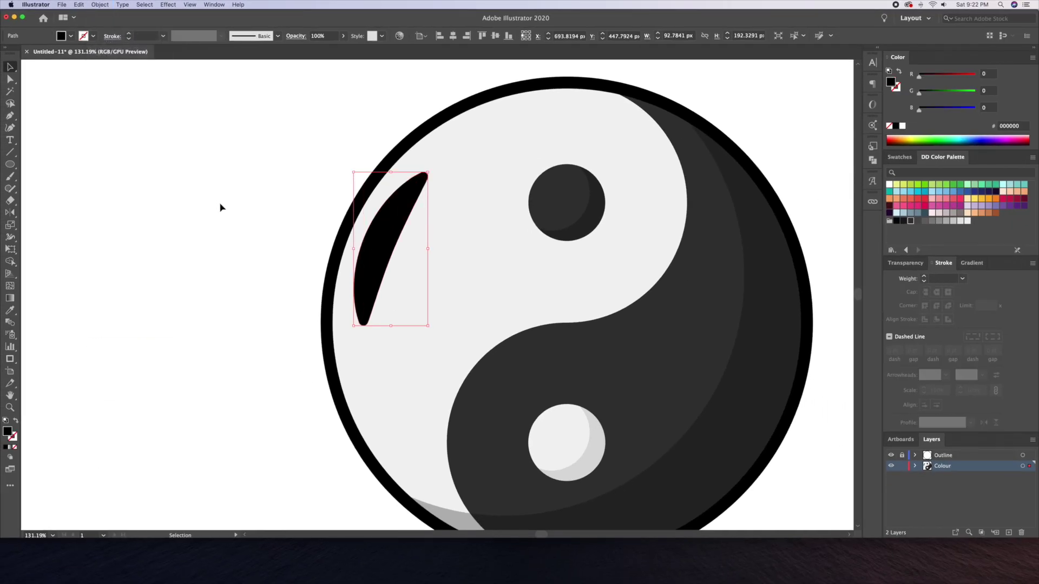
click(902, 127)
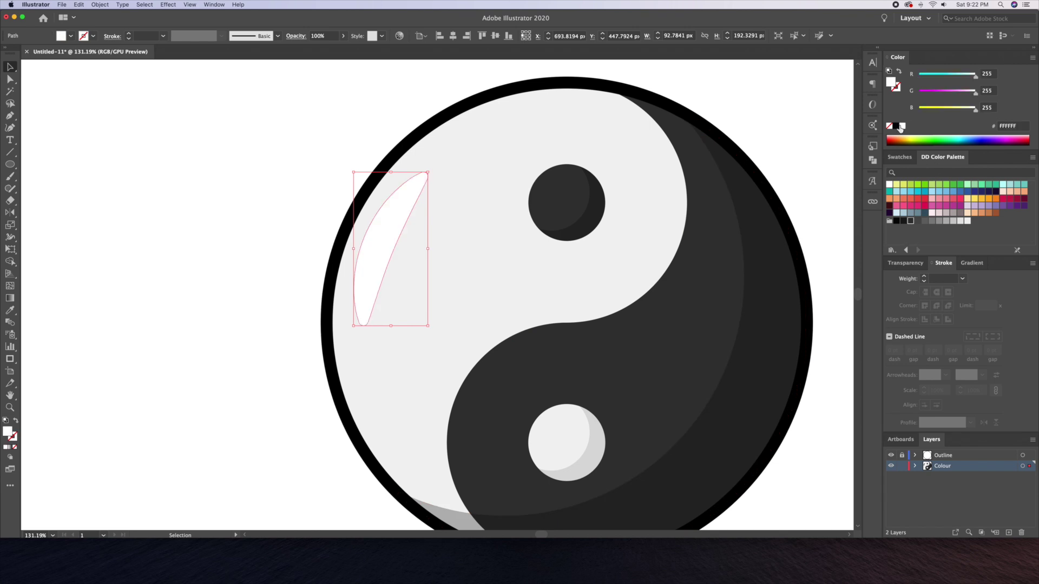
click(260, 160)
Offset the outer outline circle outward with Offset Path to make a 666 px circle around the symbol.
key(z)
drag(291, 142, 234, 169)
key(space)
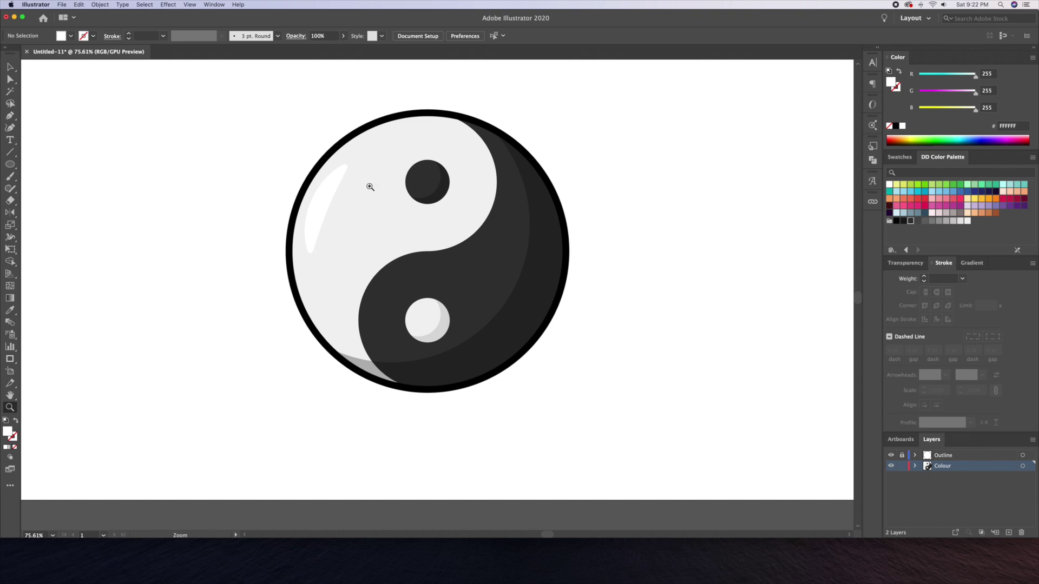
key(space)
drag(405, 206, 404, 203)
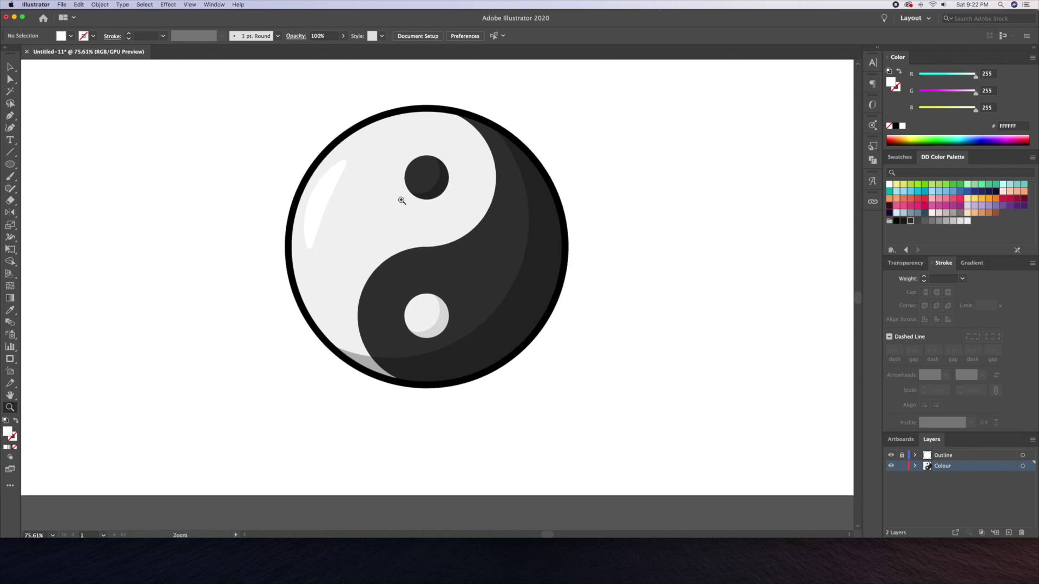
key(space)
drag(436, 217, 438, 243)
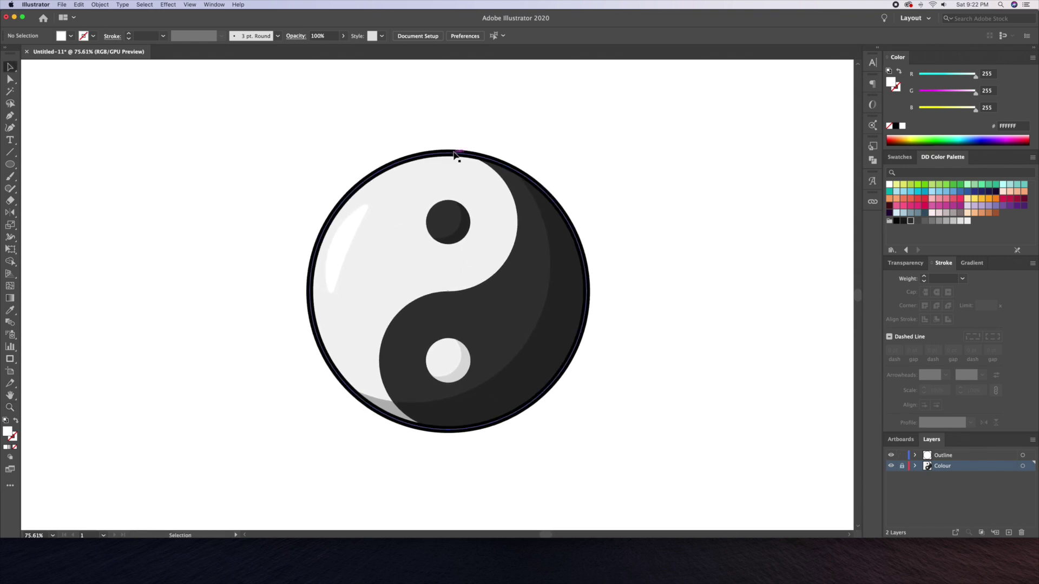
click(453, 153)
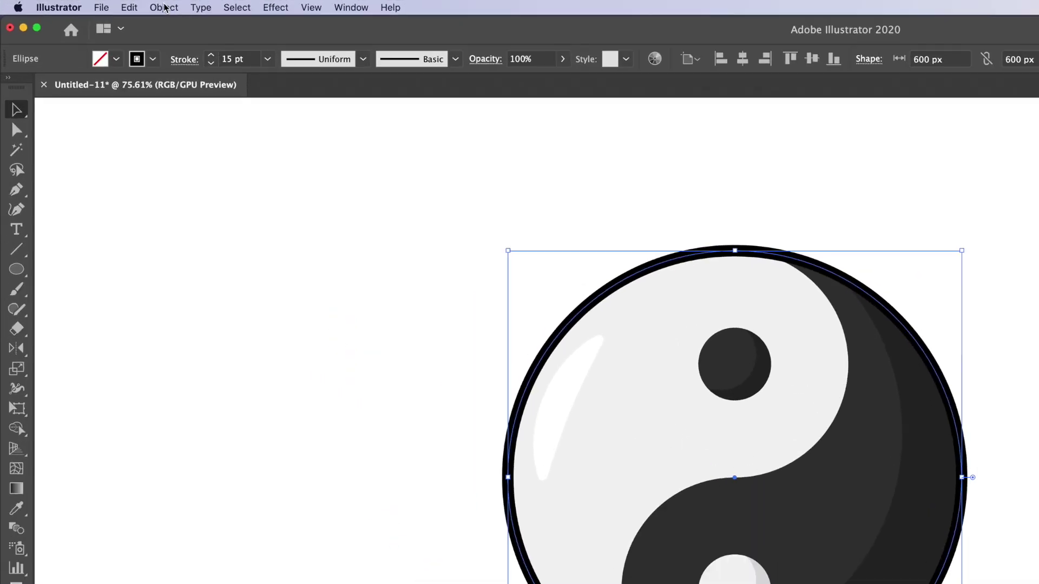
click(99, 5)
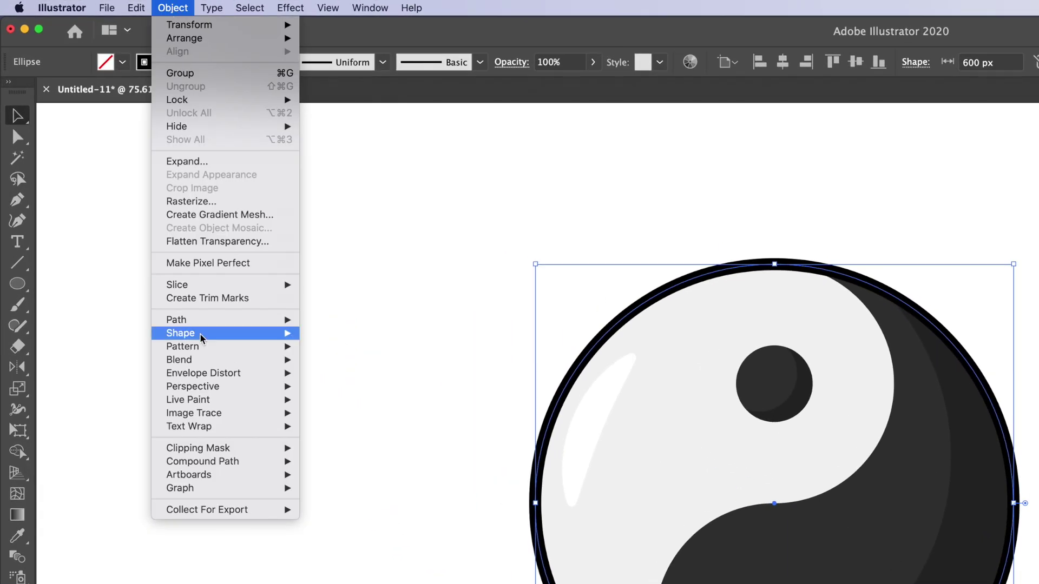
mouse_move(133, 184)
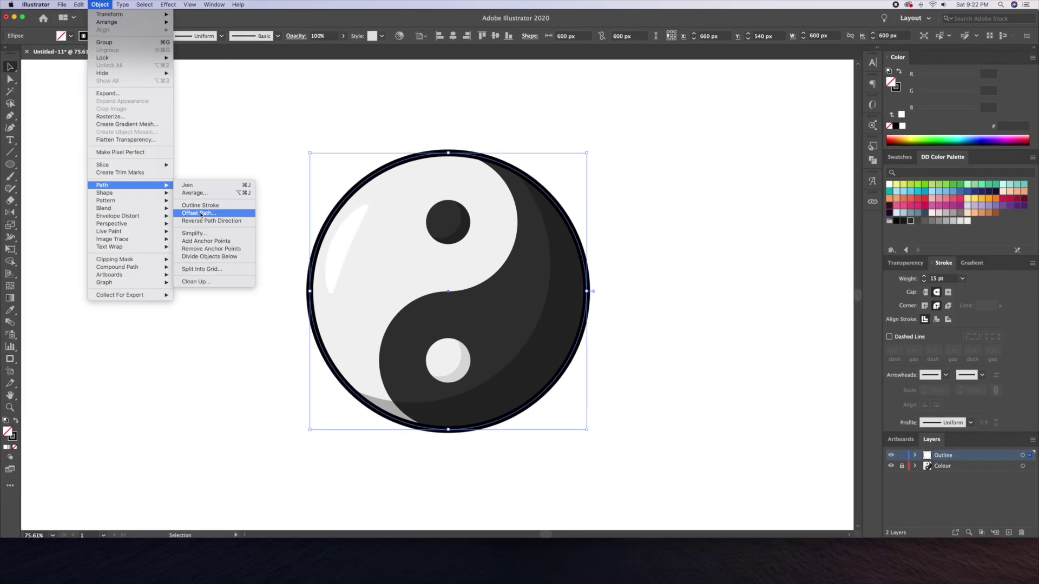
click(344, 368)
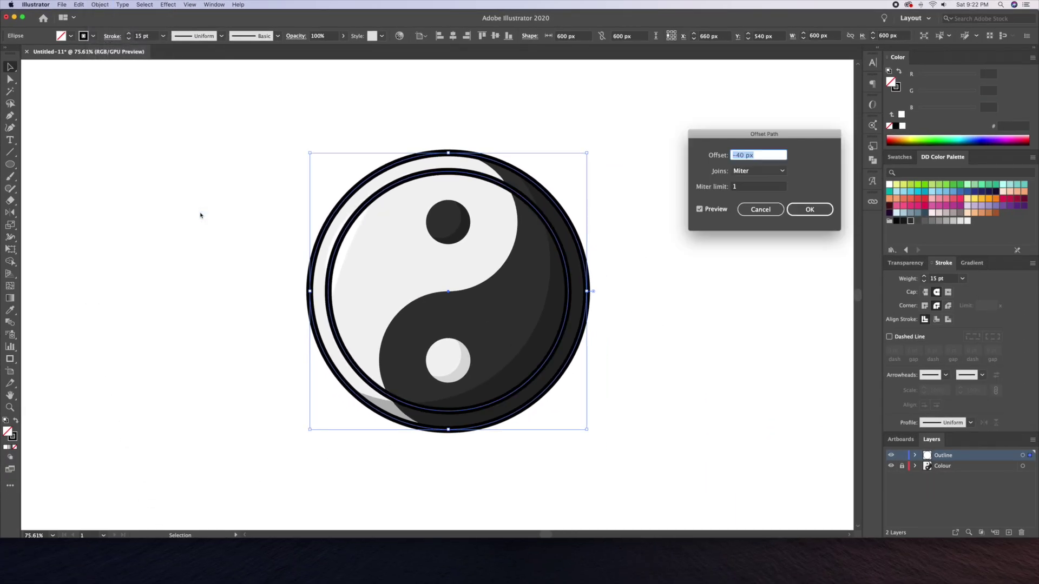
key(shift+Up)
key(shift+Up)
key(shift+Up)
key(shift+Up)
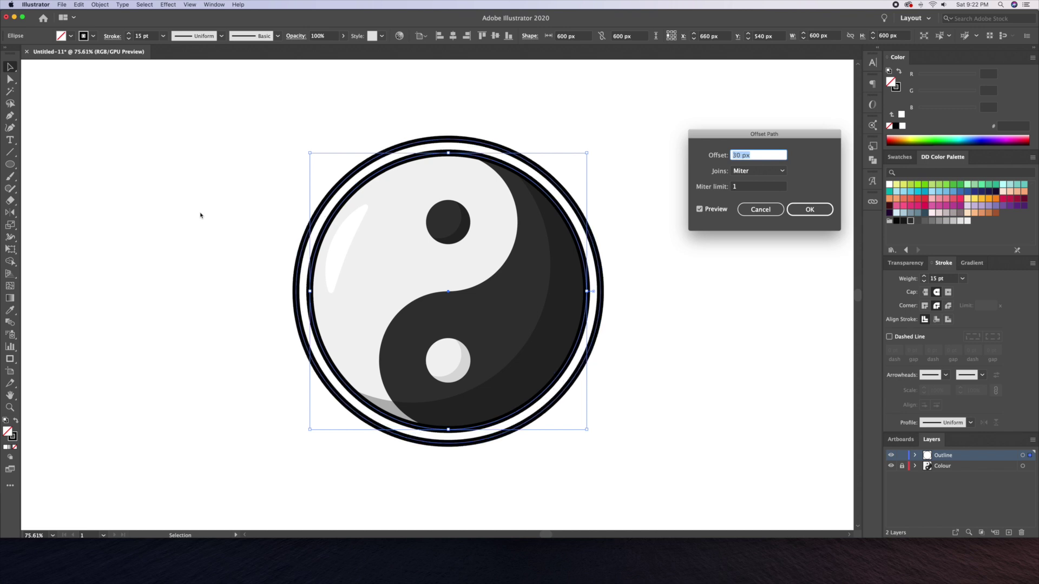
key(Return)
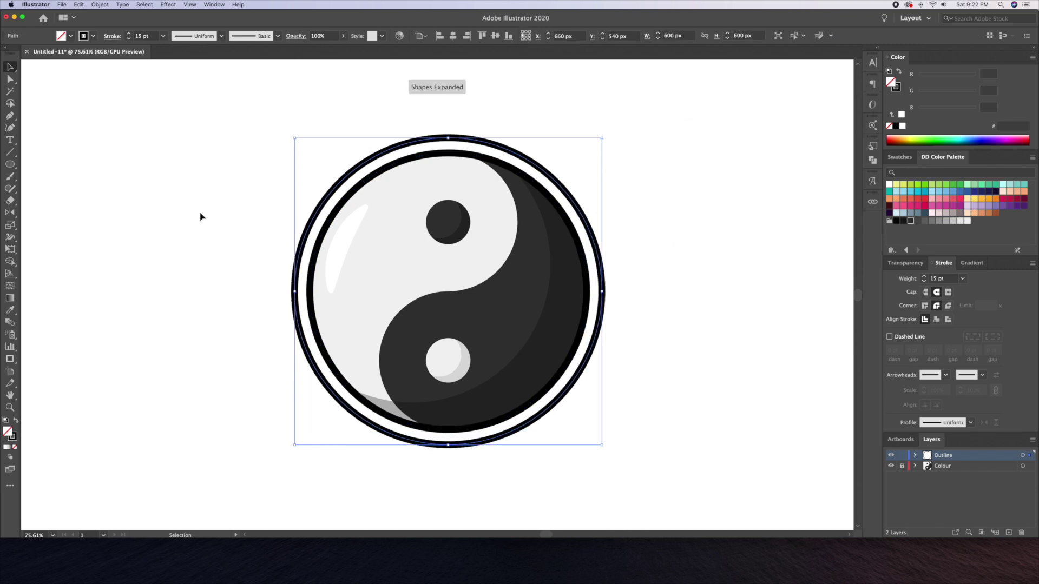
Delete the new outer circle's top anchor and its left-side anchors with Direct Selection, keeping a short arc at the upper left.
key(a)
scroll(390, 149, up, 3)
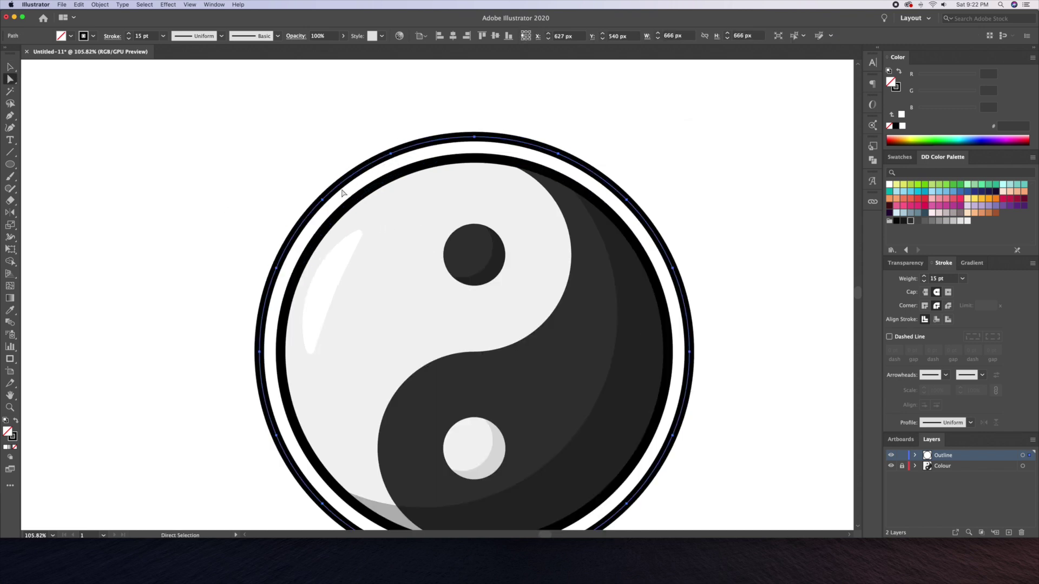
click(476, 138)
key(Delete)
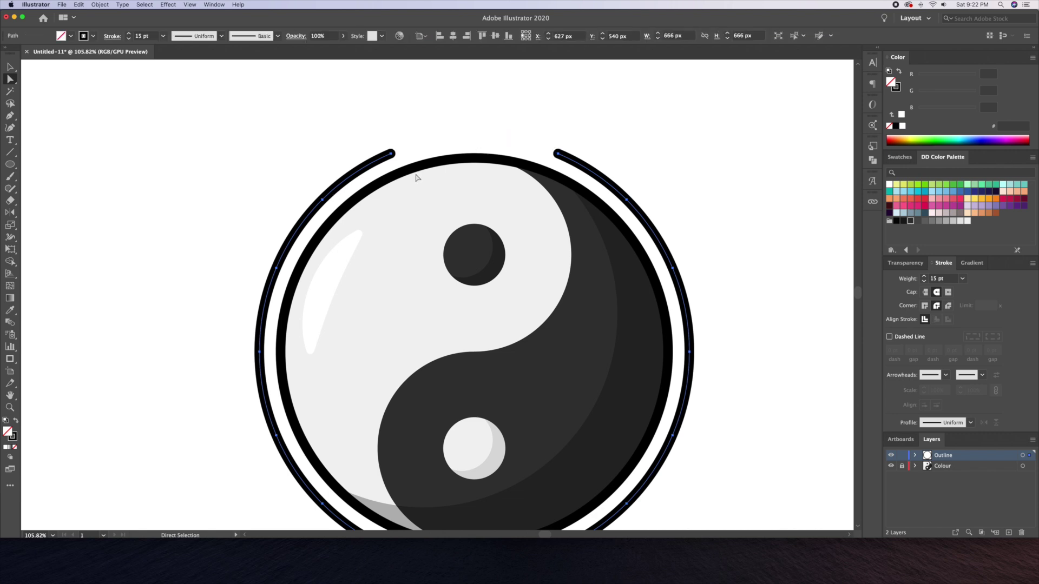
click(277, 268)
key(Delete)
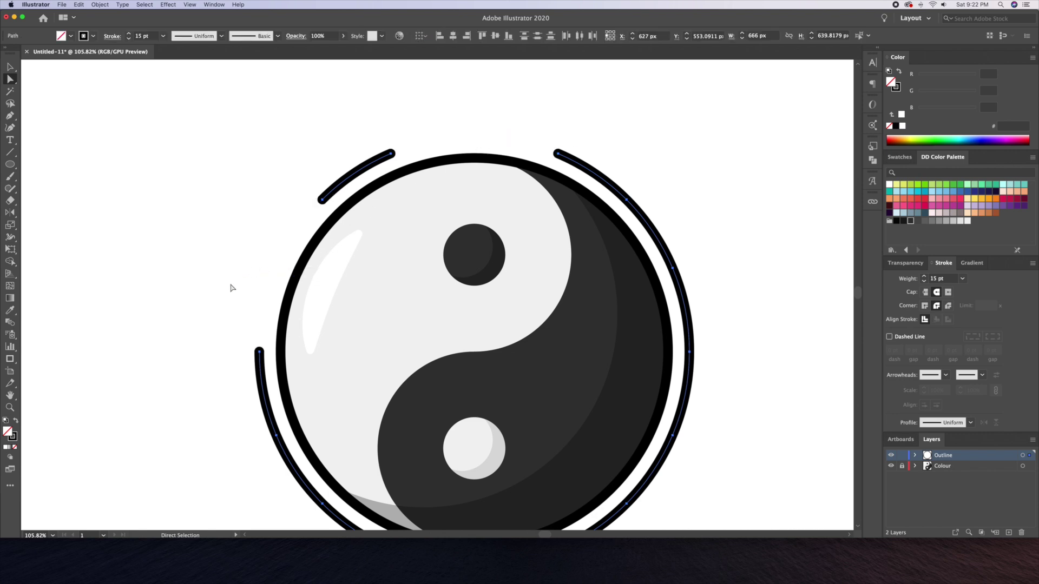
scroll(230, 288, down, 5)
drag(260, 280, 341, 428)
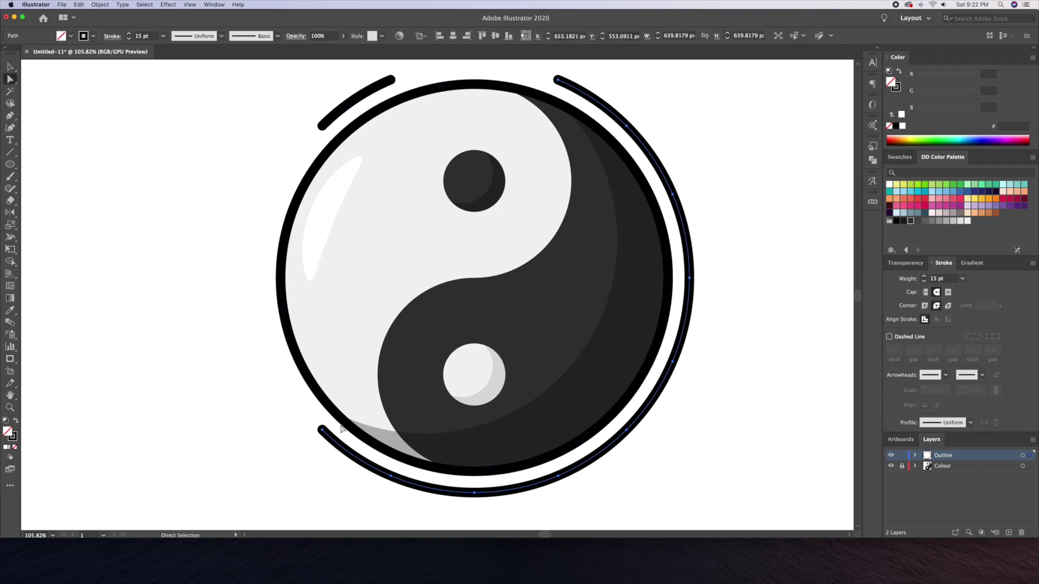
Delete the outer ring's bottom, lower-right and upper-right sections, keeping short arcs at the lower left and right.
click(474, 493)
key(Delete)
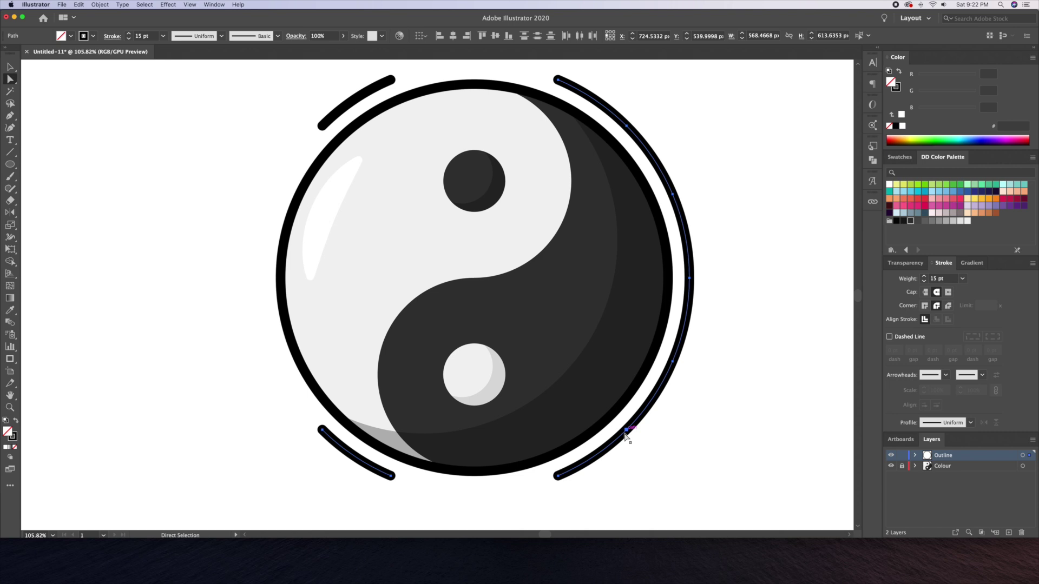
drag(559, 478, 674, 364)
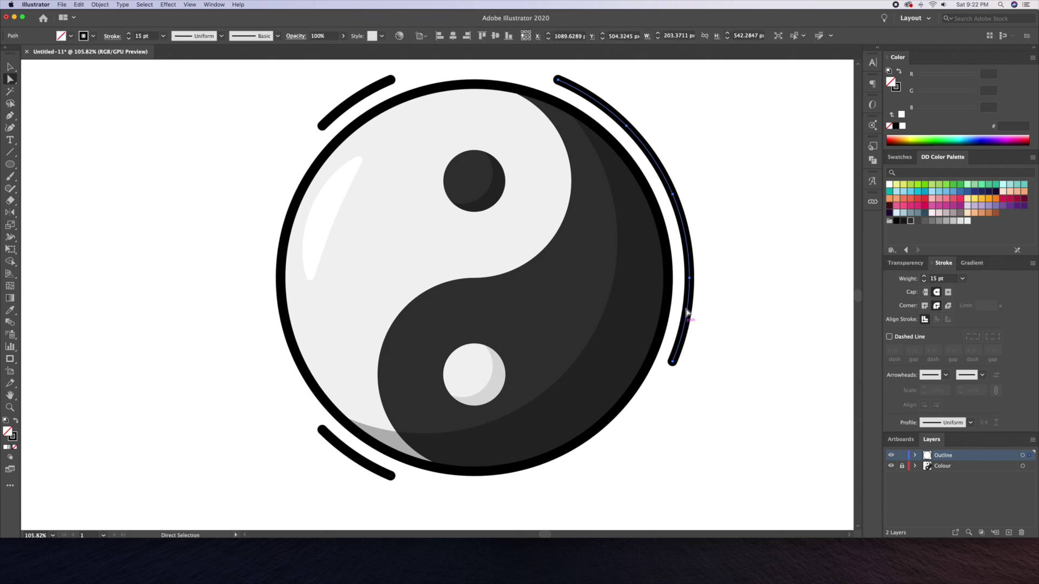
click(676, 196)
key(Delete)
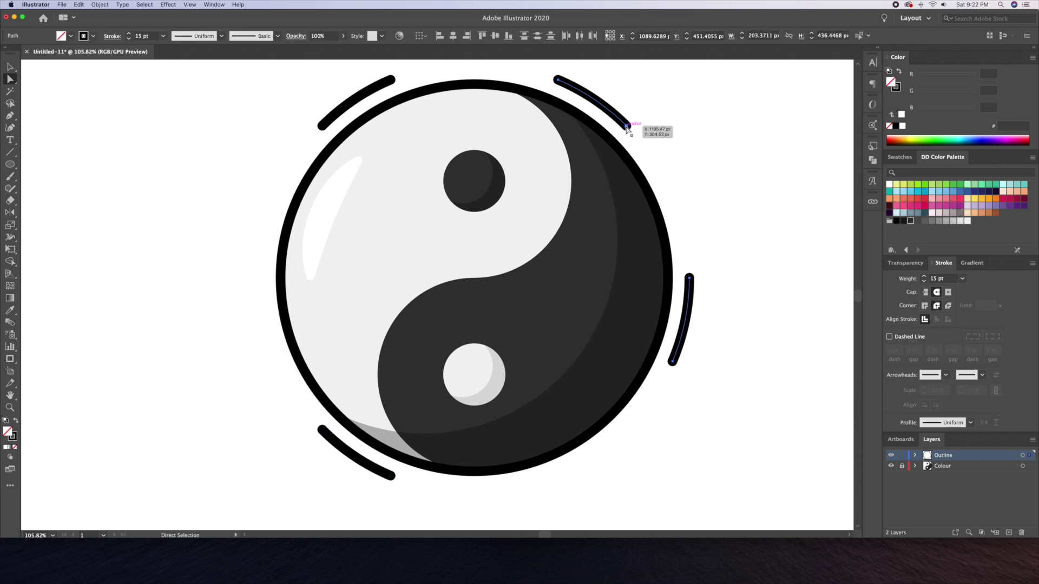
drag(630, 128, 550, 84)
key(Delete)
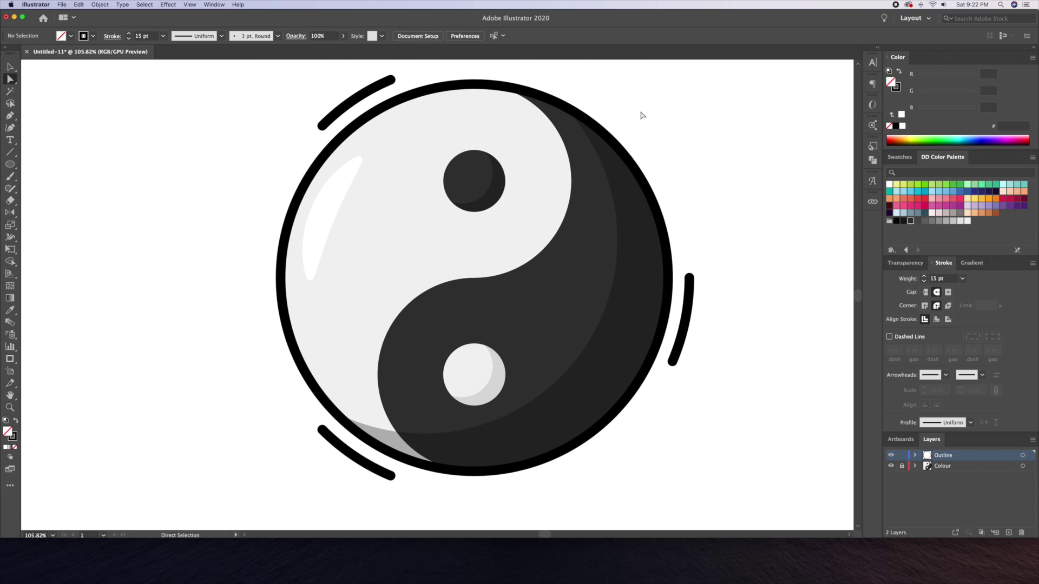
Taper the upper-left outer arc to a thin upper end with the Width tool, holding full width near its lower end.
key(z)
drag(543, 225, 523, 198)
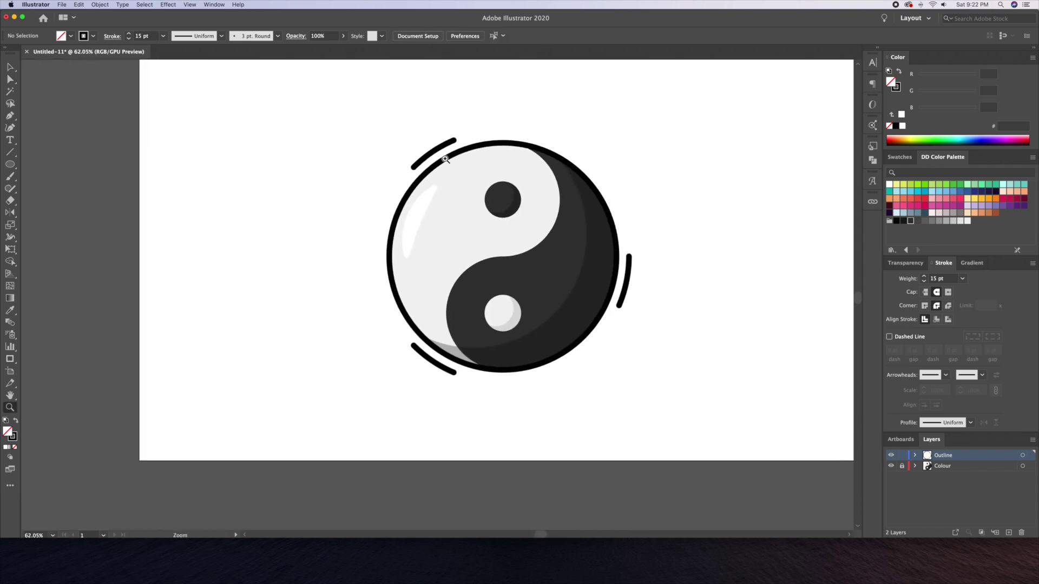
click(461, 135)
key(v)
click(402, 177)
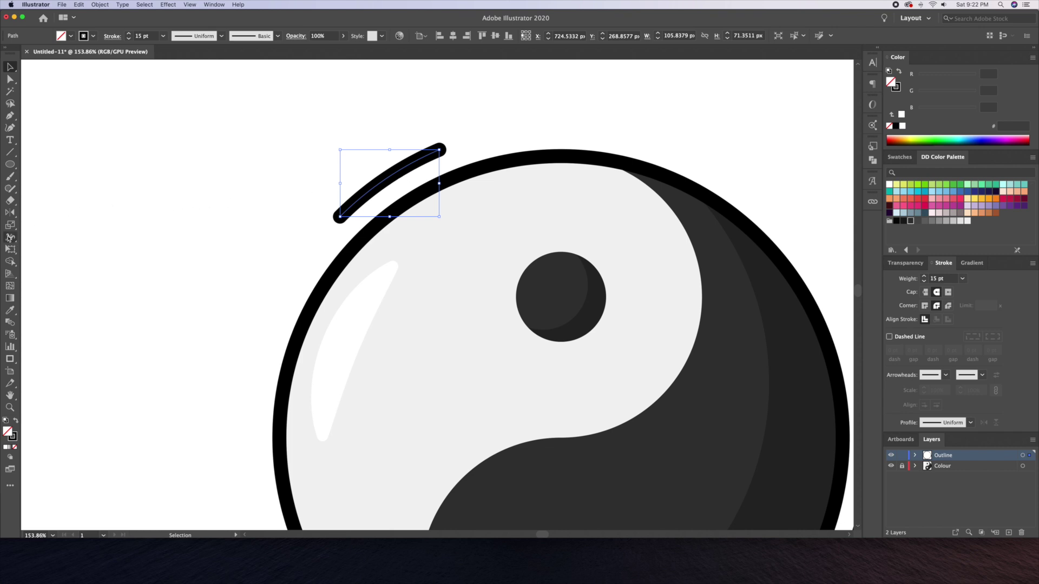
key(z)
drag(382, 138, 494, 135)
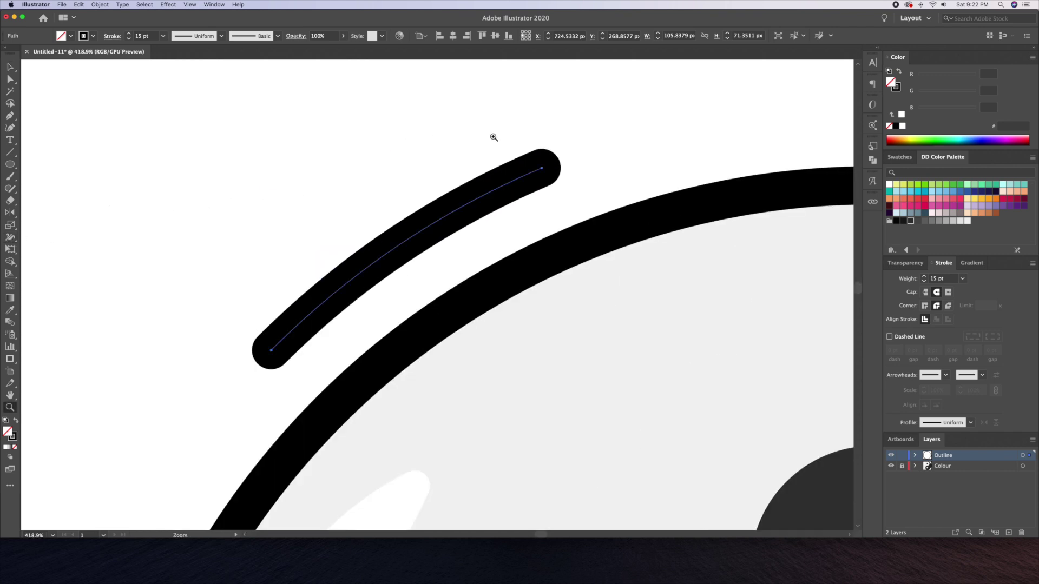
key(shift+w)
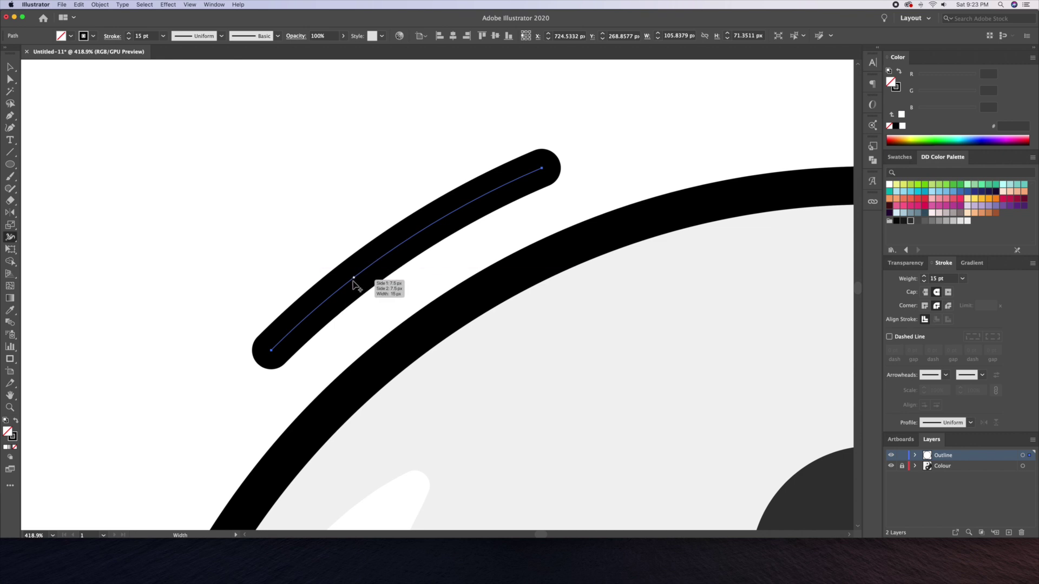
drag(353, 279, 358, 289)
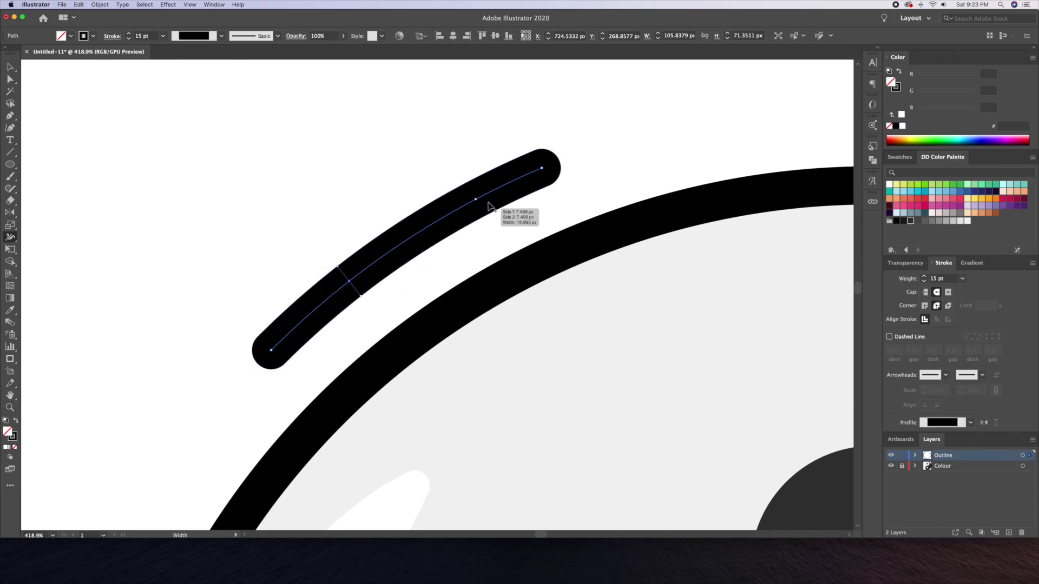
drag(549, 183, 547, 175)
key(v)
click(529, 130)
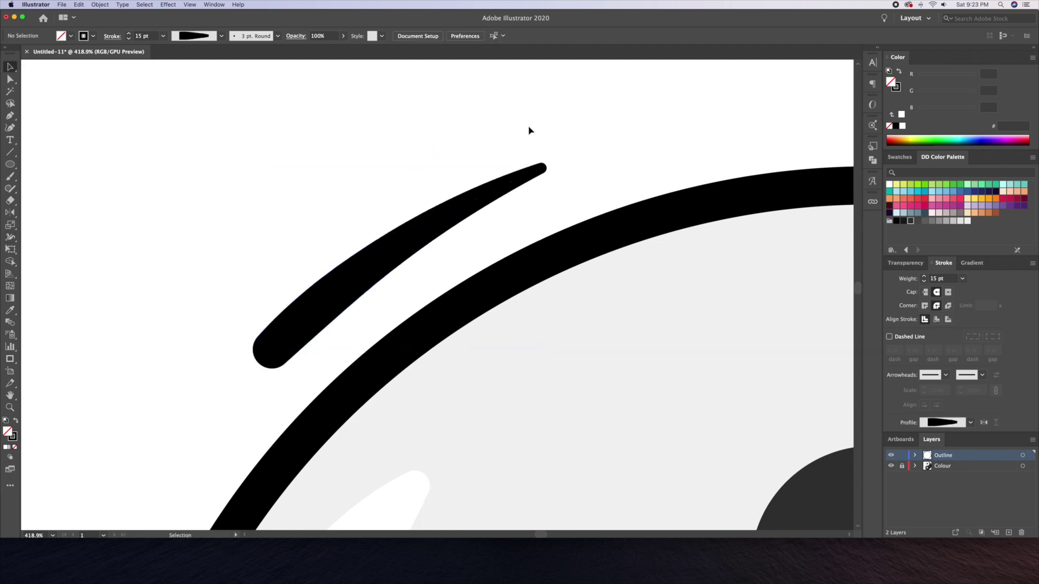
Taper the lower-left outer arc to a thin upper end with the Width tool, holding full width near its lower end.
key(z)
drag(529, 131, 412, 160)
drag(461, 266, 434, 34)
drag(436, 399, 345, 250)
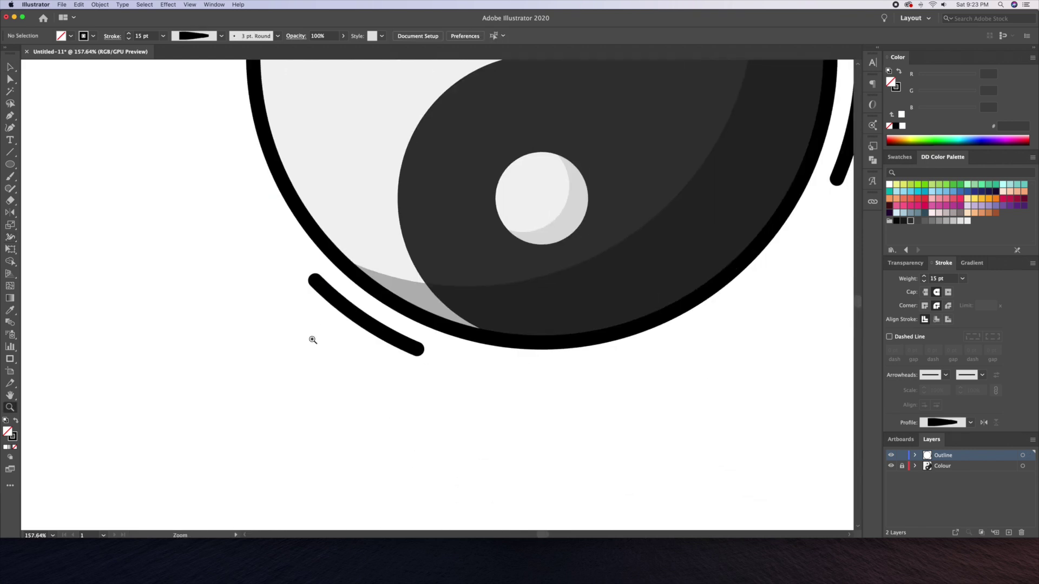
drag(312, 340, 347, 340)
key(v)
click(433, 279)
key(shift+w)
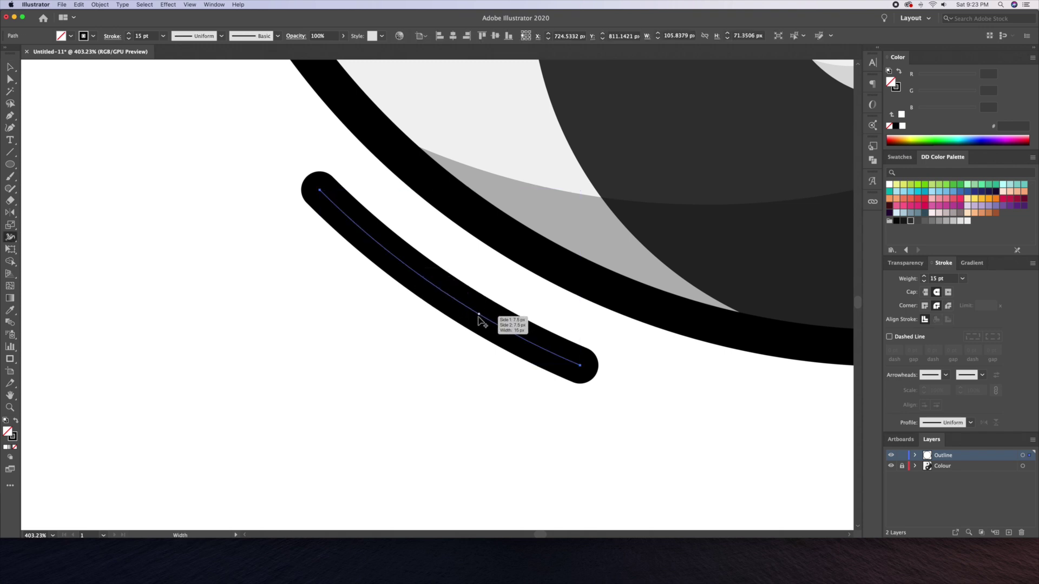
drag(492, 319, 480, 339)
drag(320, 212, 318, 191)
key(v)
click(257, 237)
Taper the right outer arc to a thin lower end with the Width tool, and shift its full-width point towards the middle.
key(z)
drag(543, 204, 367, 245)
key(space)
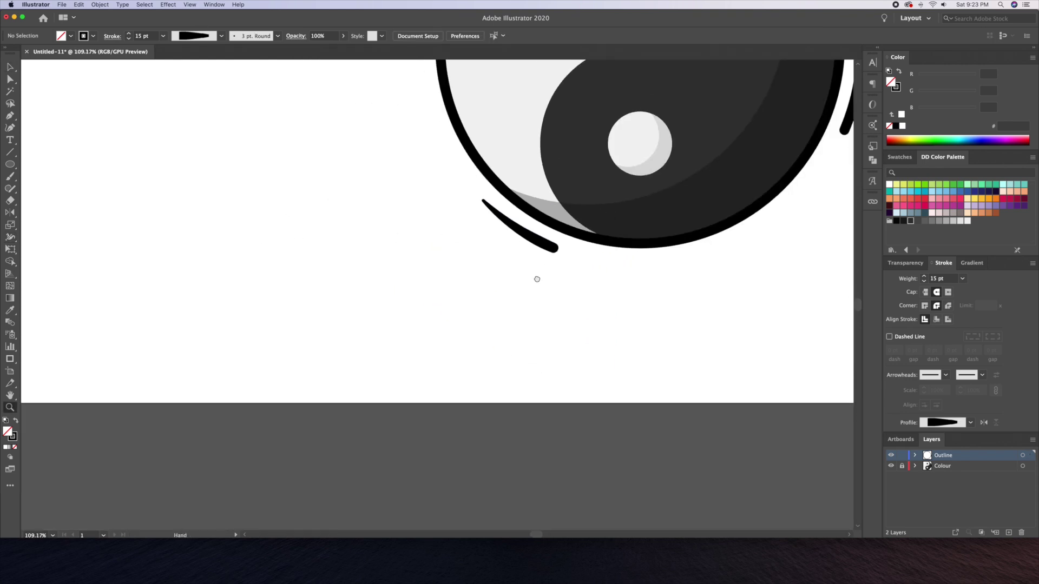
drag(537, 279, 230, 450)
drag(553, 247, 679, 245)
key(v)
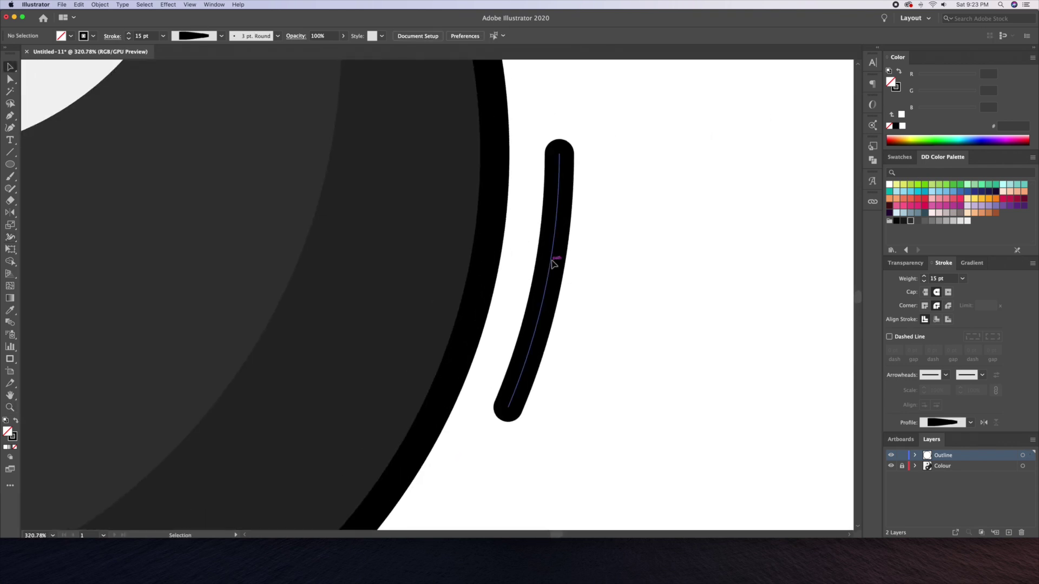
click(553, 264)
key(shift+w)
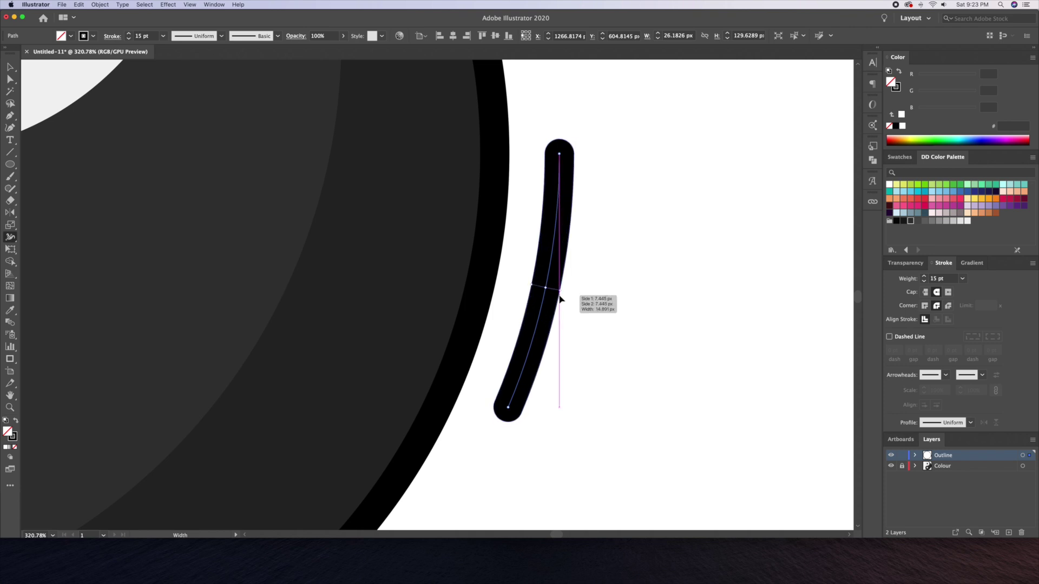
drag(560, 297, 559, 207)
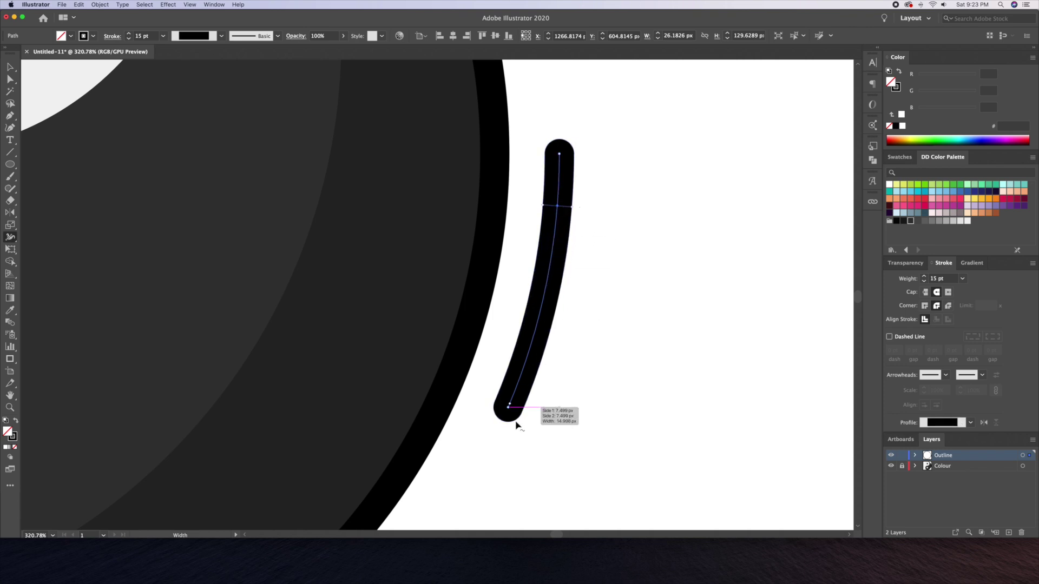
drag(518, 418, 513, 412)
drag(561, 208, 557, 255)
key(v)
click(645, 227)
Draw a flat black ellipse about 442 by 30 px centred below the symbol on the Background layer.
key(z)
drag(669, 188, 519, 358)
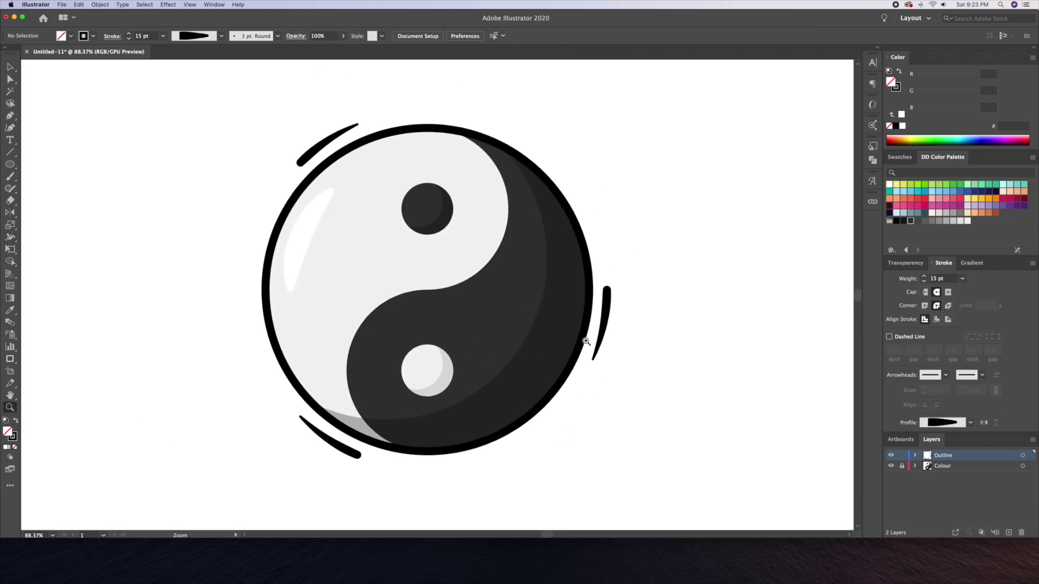
mouse_move(586, 341)
mouse_down()
mouse_move(566, 343)
mouse_move(585, 351)
mouse_up()
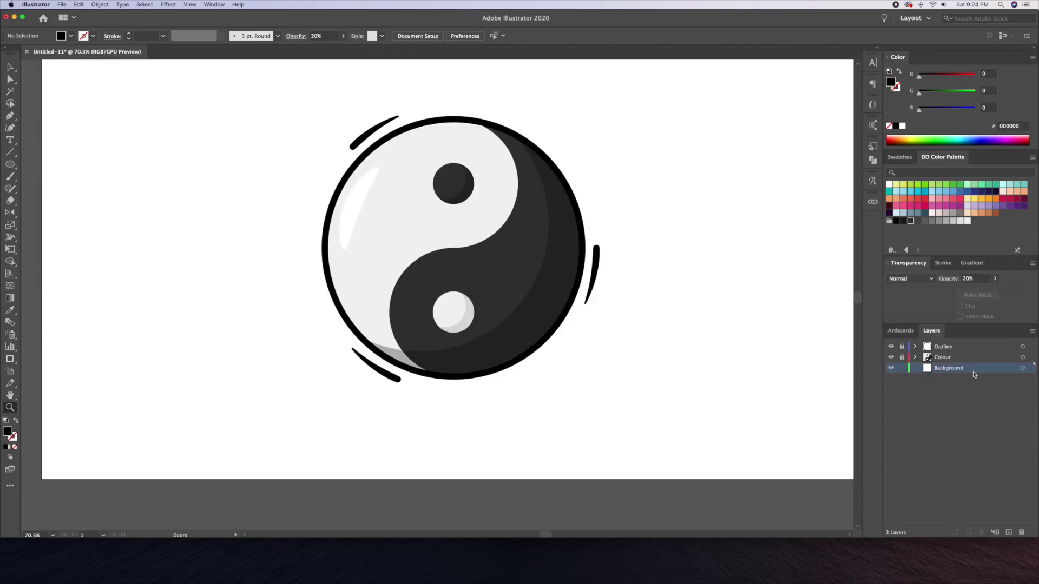
click(12, 166)
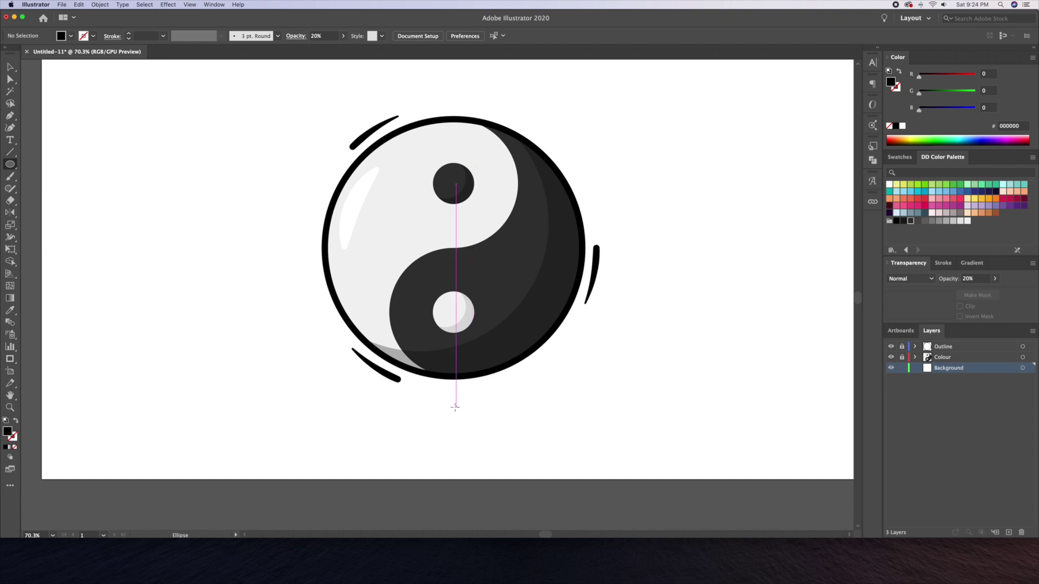
mouse_move(453, 407)
mouse_down()
mouse_move(557, 411)
mouse_move(547, 413)
mouse_up()
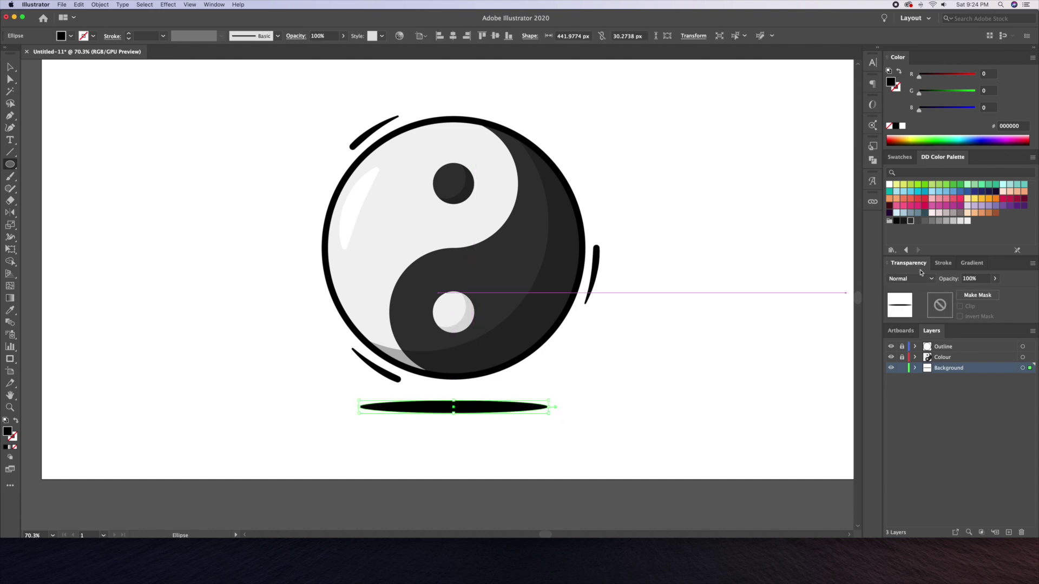
Set the ground shadow ellipse's opacity to 20% and deselect it.
click(978, 277)
text(20)
key(Return)
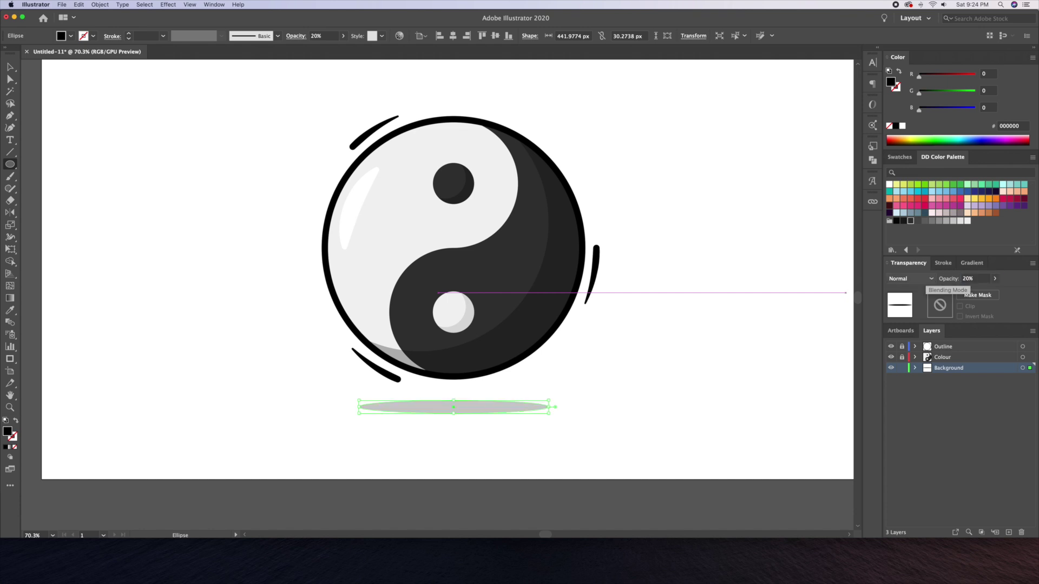
click(14, 68)
click(234, 101)
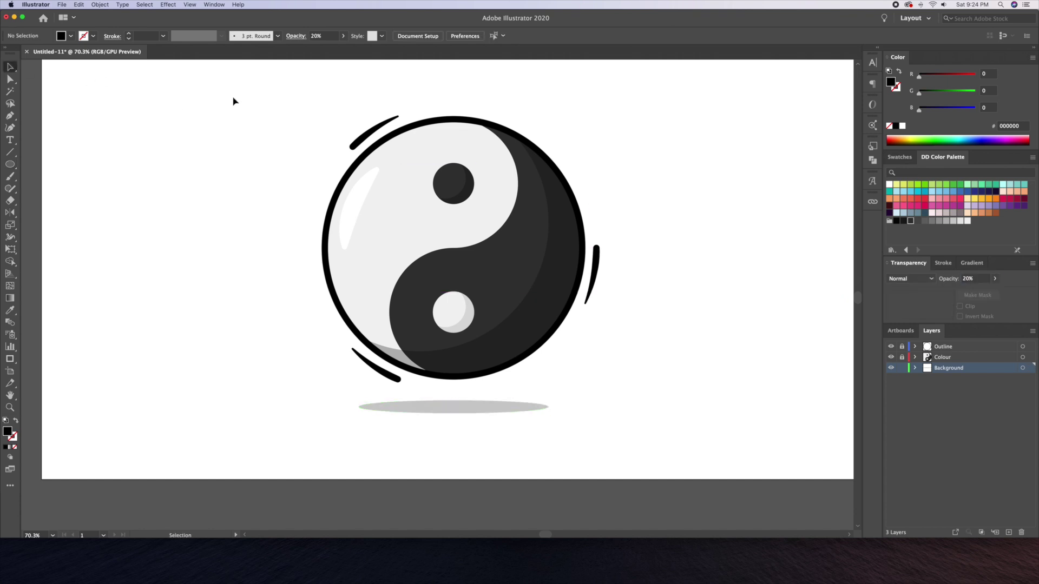
key(z)
drag(234, 102, 234, 186)
drag(295, 197, 283, 187)
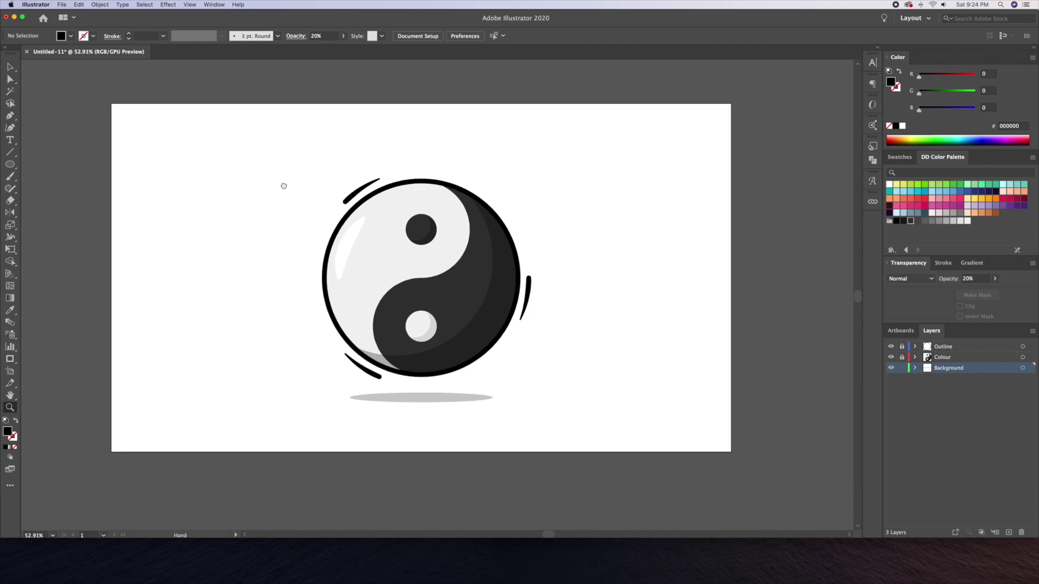